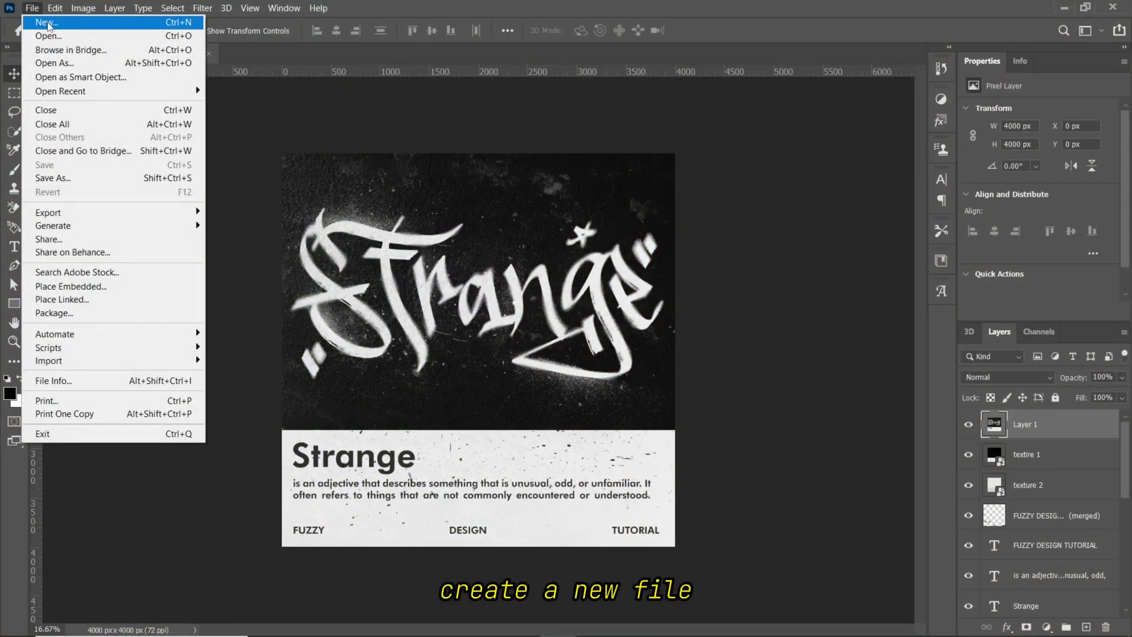
Create a new 4000 × 4000 px document at 300 ppi
click(47, 23)
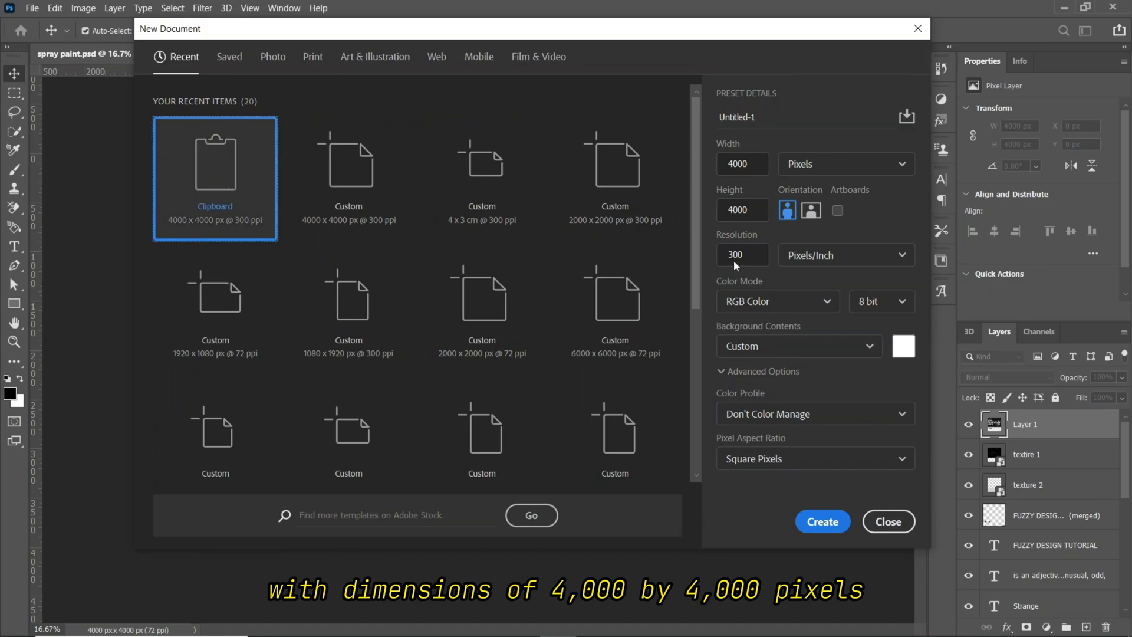
click(759, 165)
key(Tab)
key(Tab)
click(840, 515)
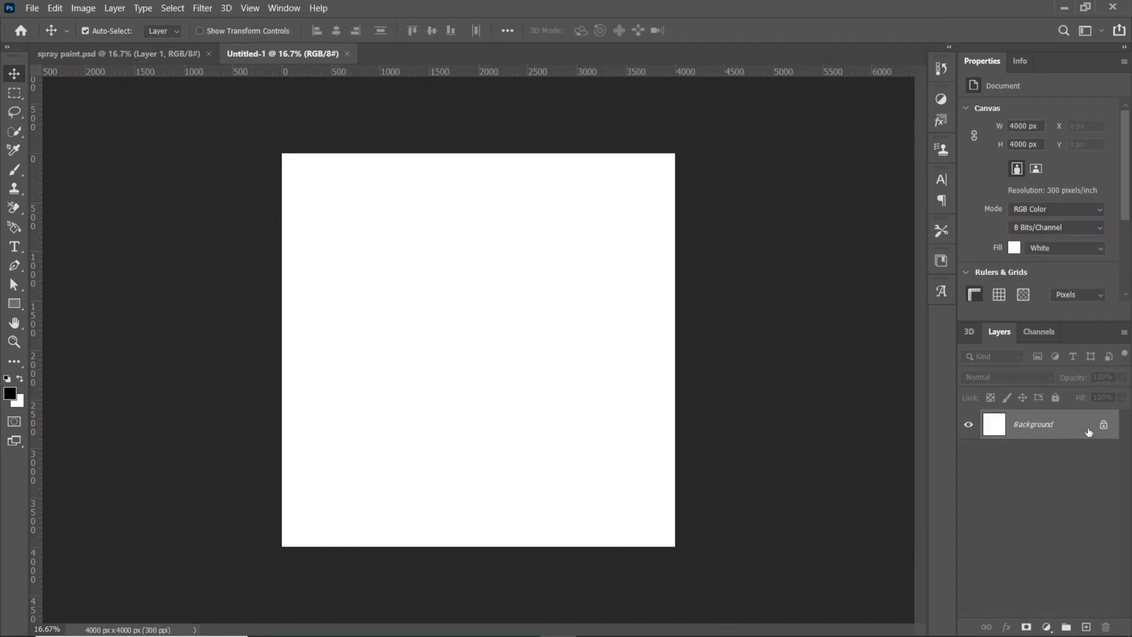
Add a new layer and fill it solid black with Shift+F5
click(1086, 627)
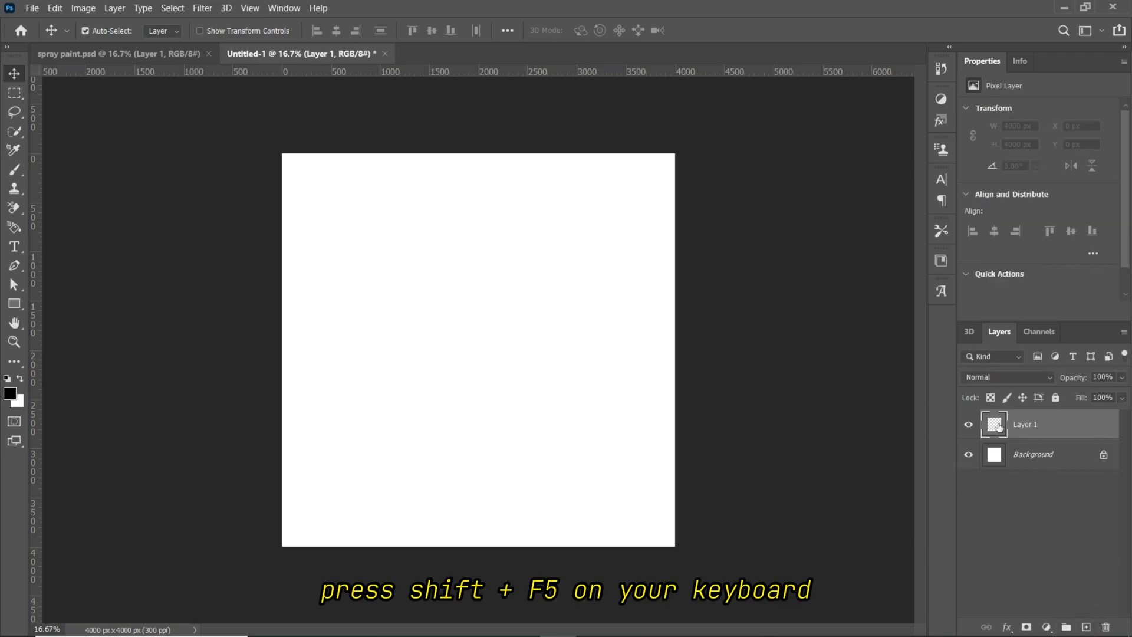
key(shift+F5)
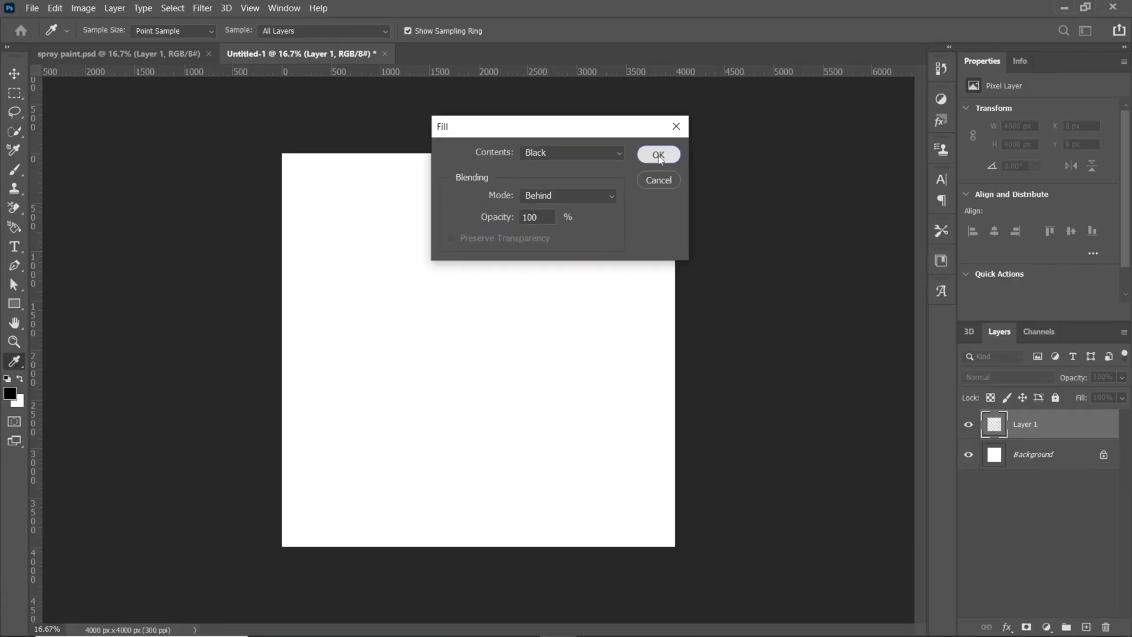
click(658, 157)
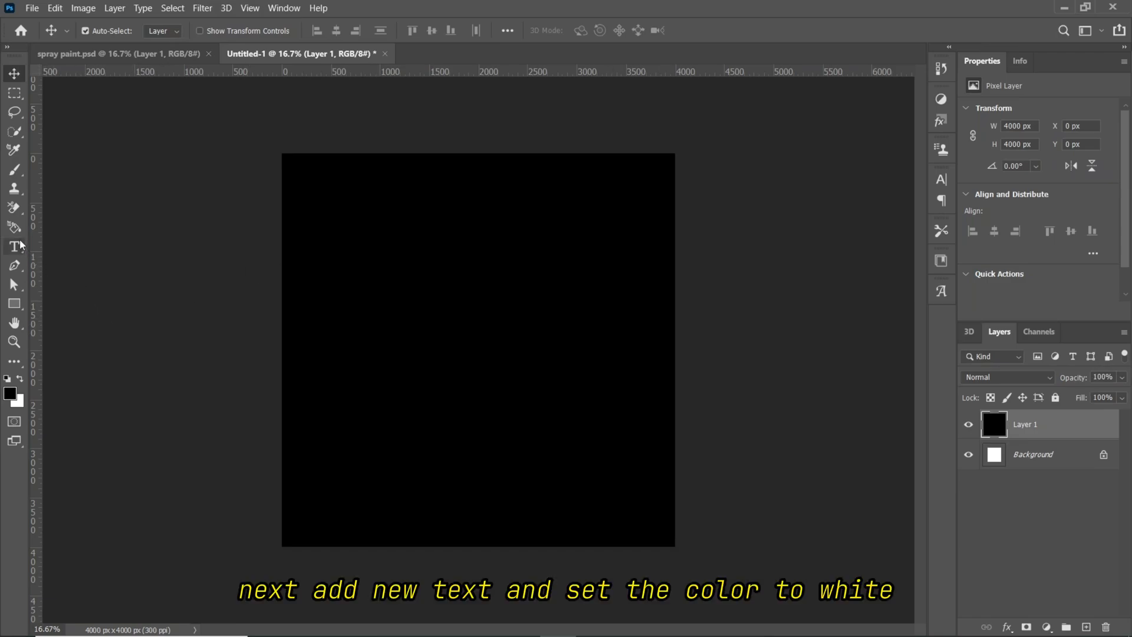
Set up the Type tool with white #ffffff, 320 pt size and the Dirtysick font
click(15, 247)
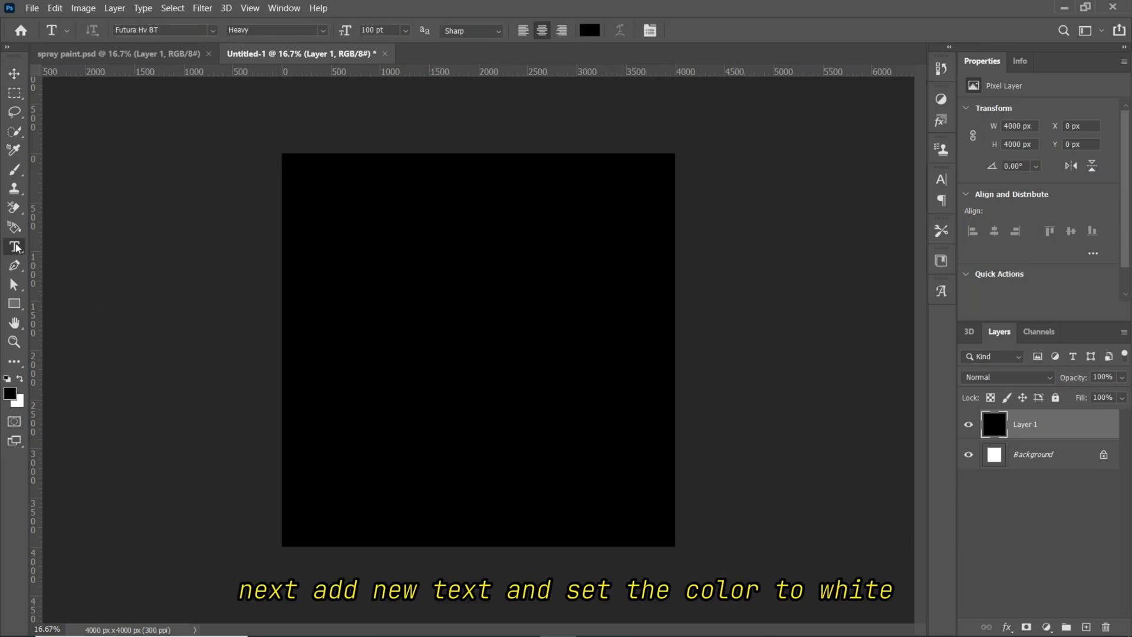
click(589, 32)
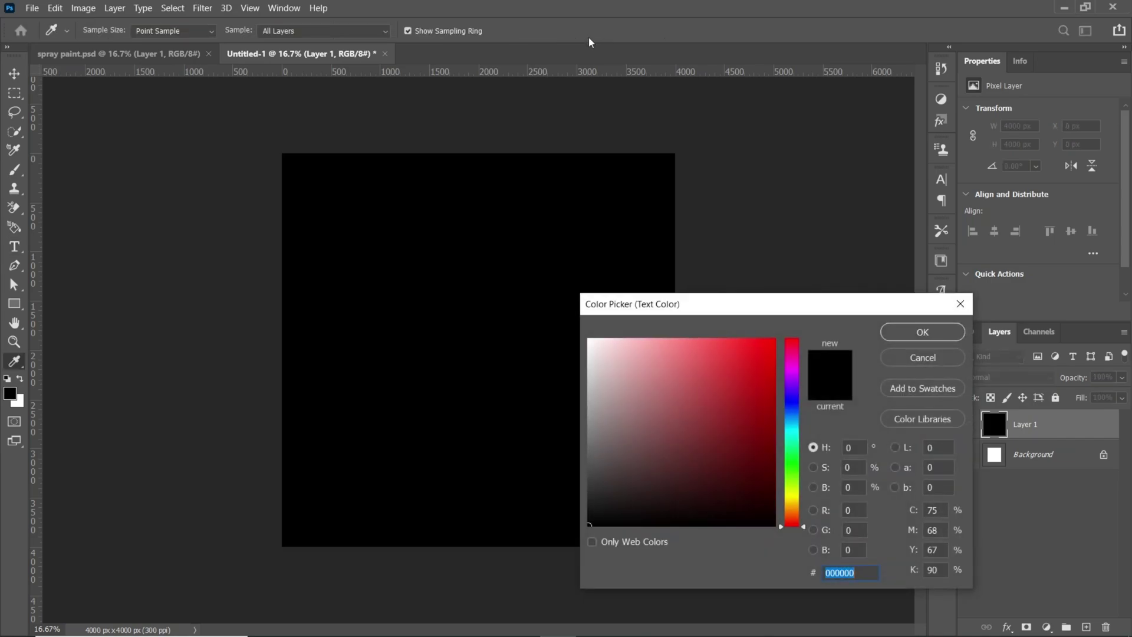
text(ffffff)
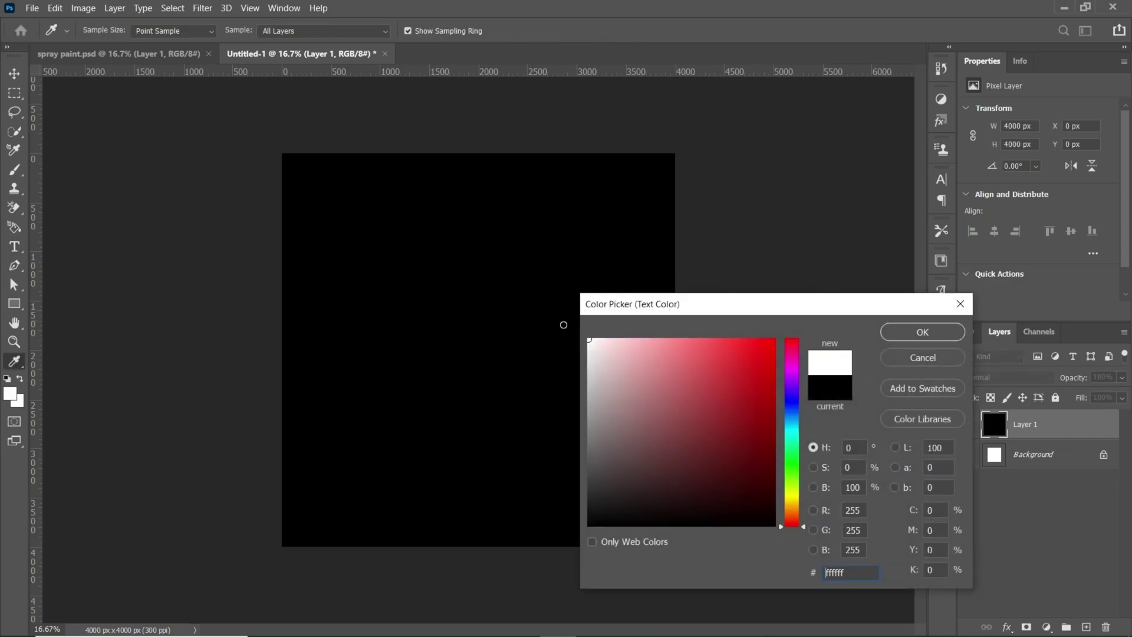
click(922, 332)
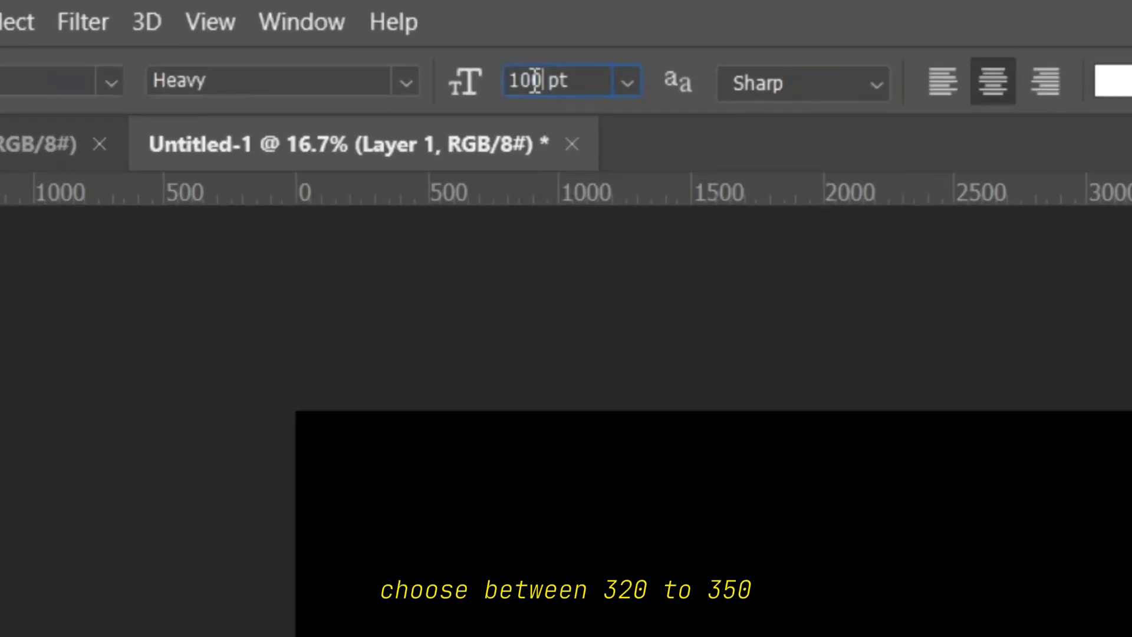
drag(548, 88, 501, 80)
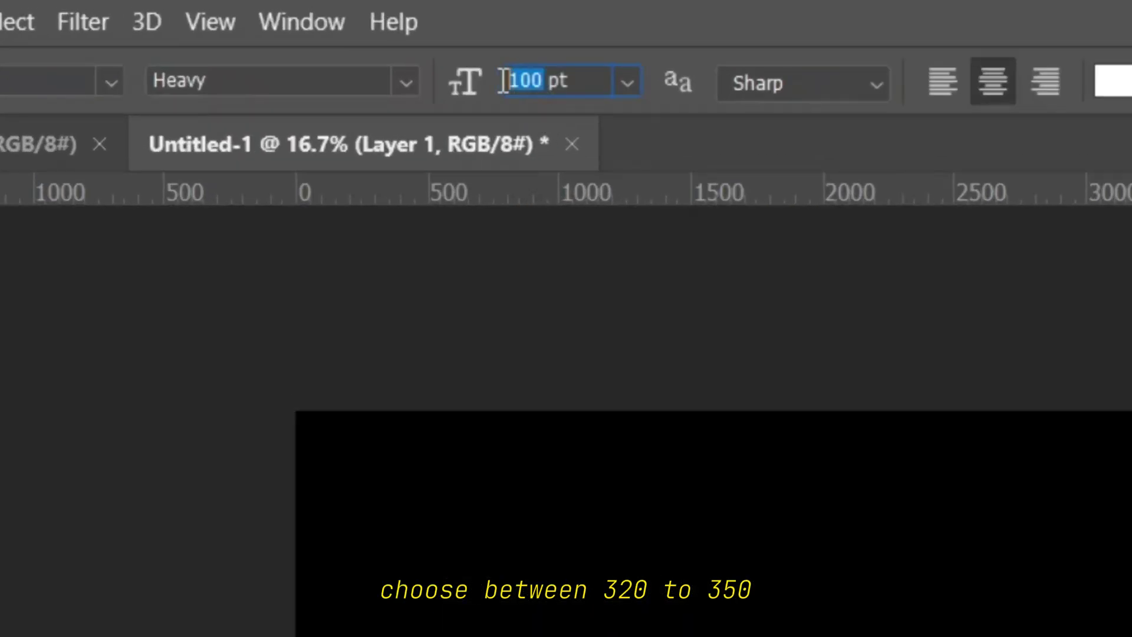
text(320)
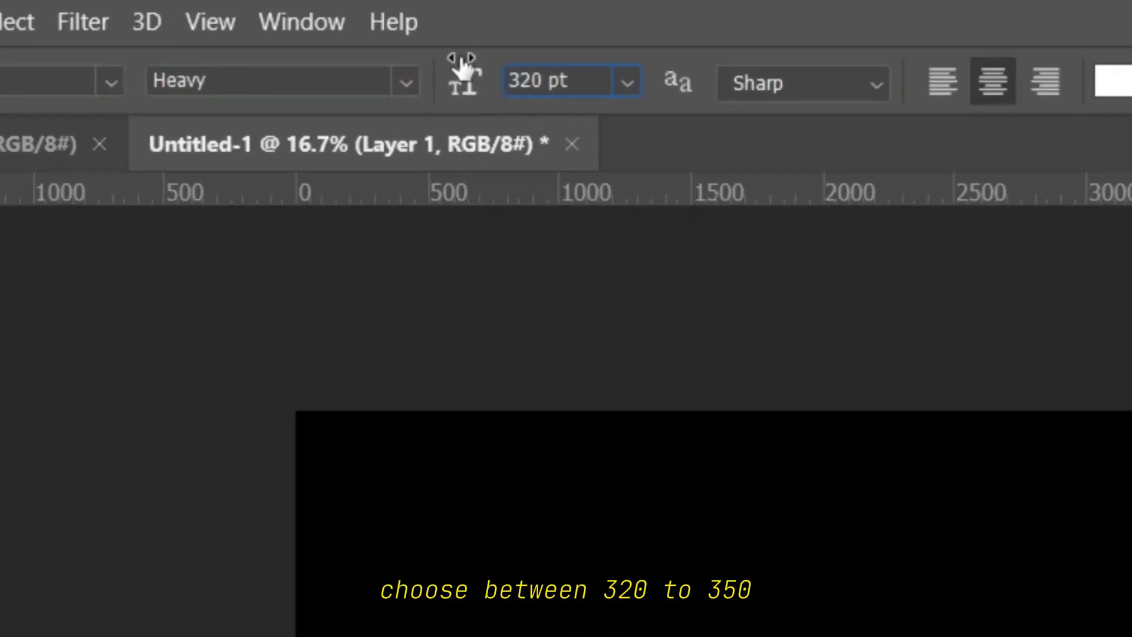
click(481, 88)
click(741, 190)
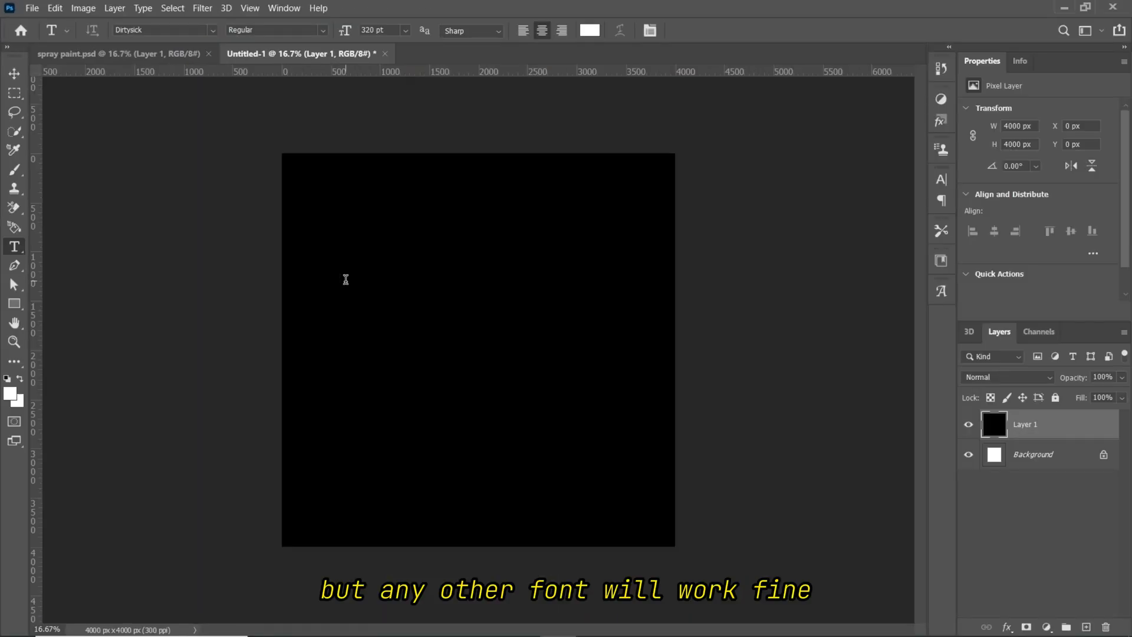
Type 'Strange' on the canvas, position it fully on the canvas, and commit it
click(345, 279)
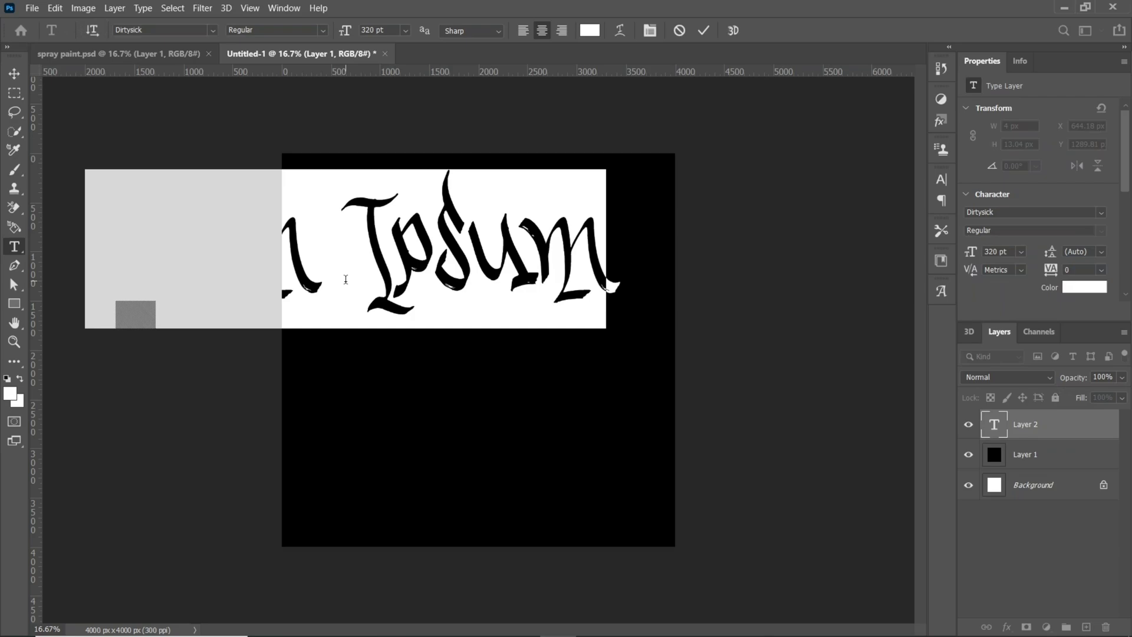
text(Strange)
drag(463, 371, 519, 400)
key(ctrl+a)
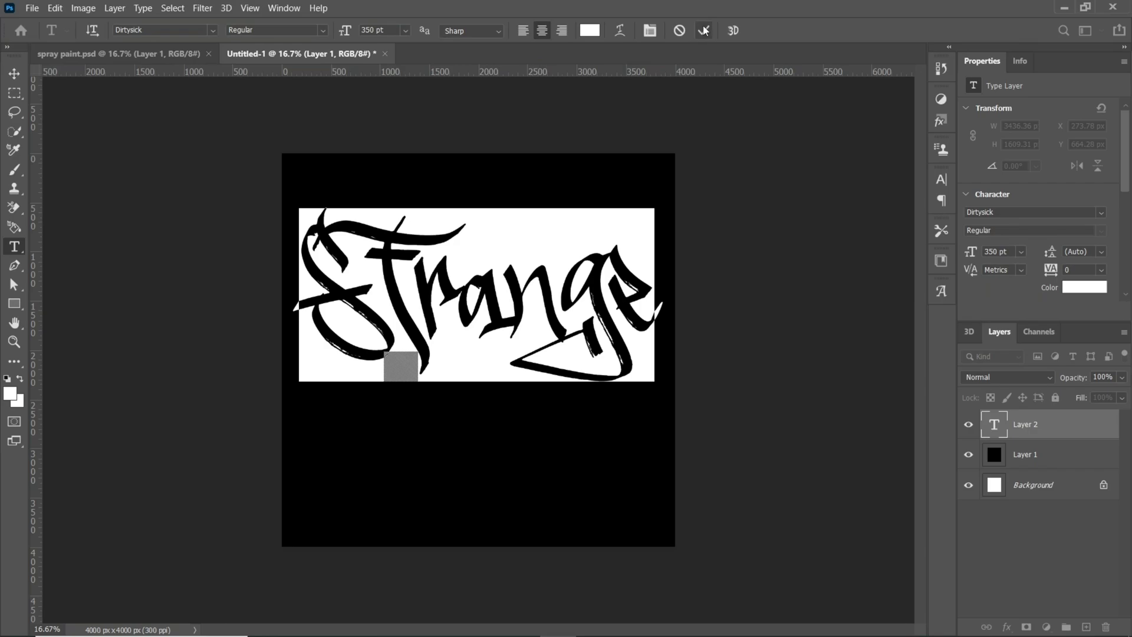
click(704, 31)
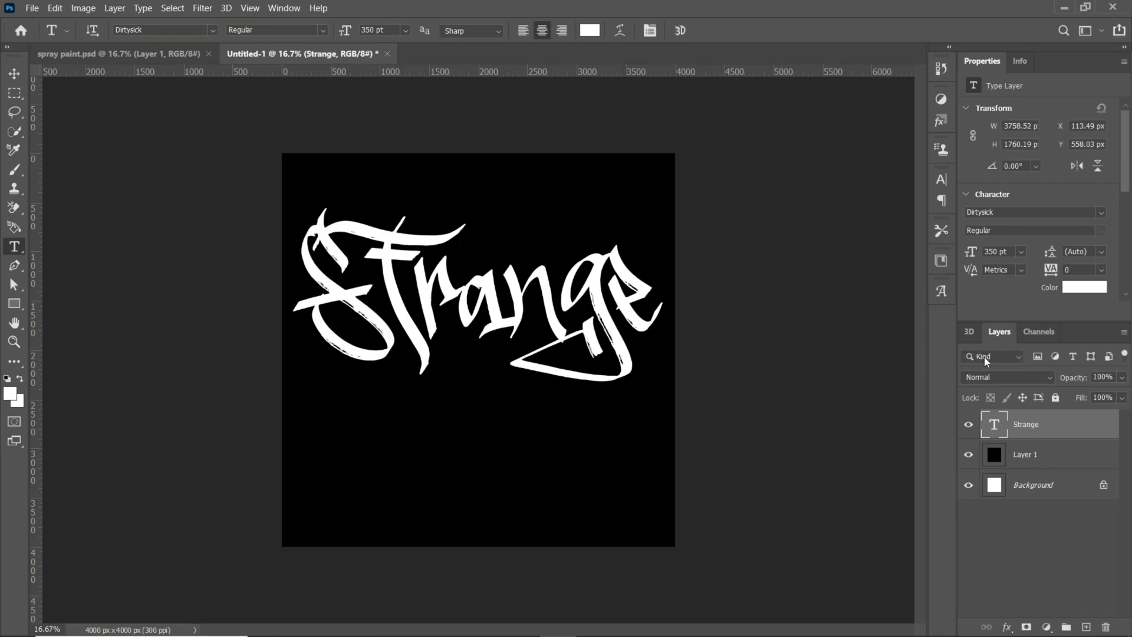
Rasterize the Strange text, then insert swash and star ornament glyphs from the Glyphs panel
right_click(1055, 428)
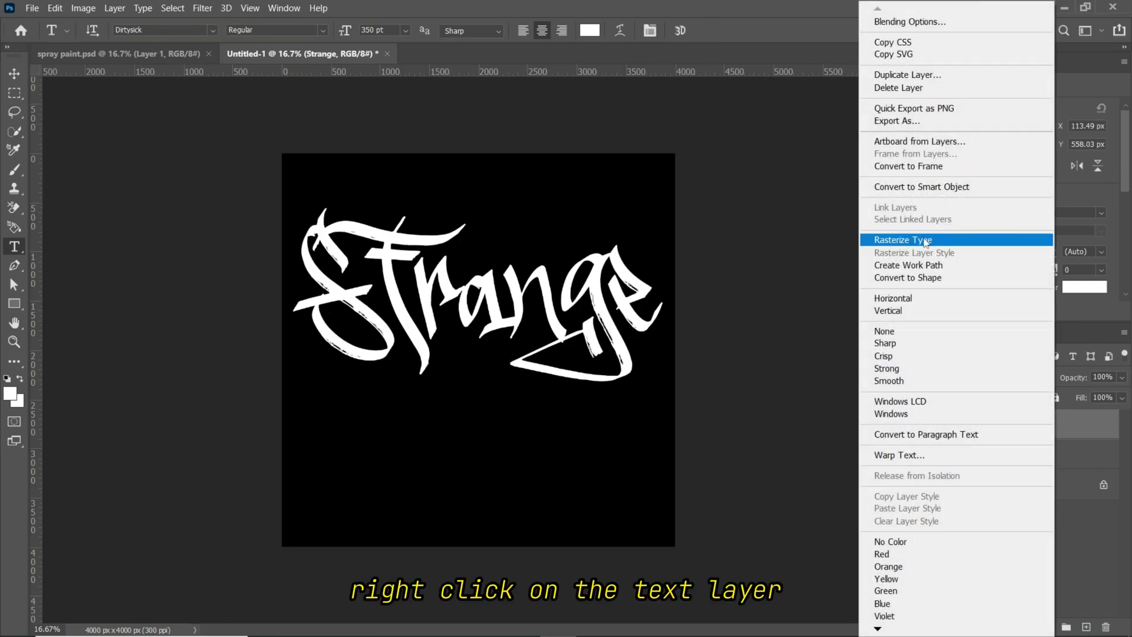
click(926, 240)
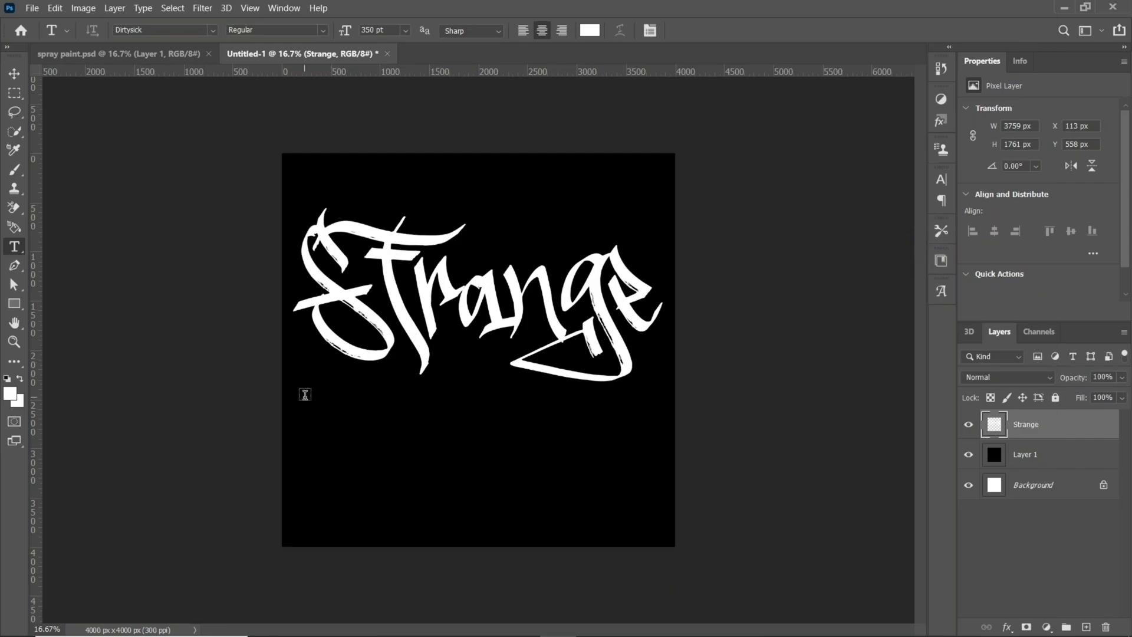
click(303, 392)
key(BackSpace)
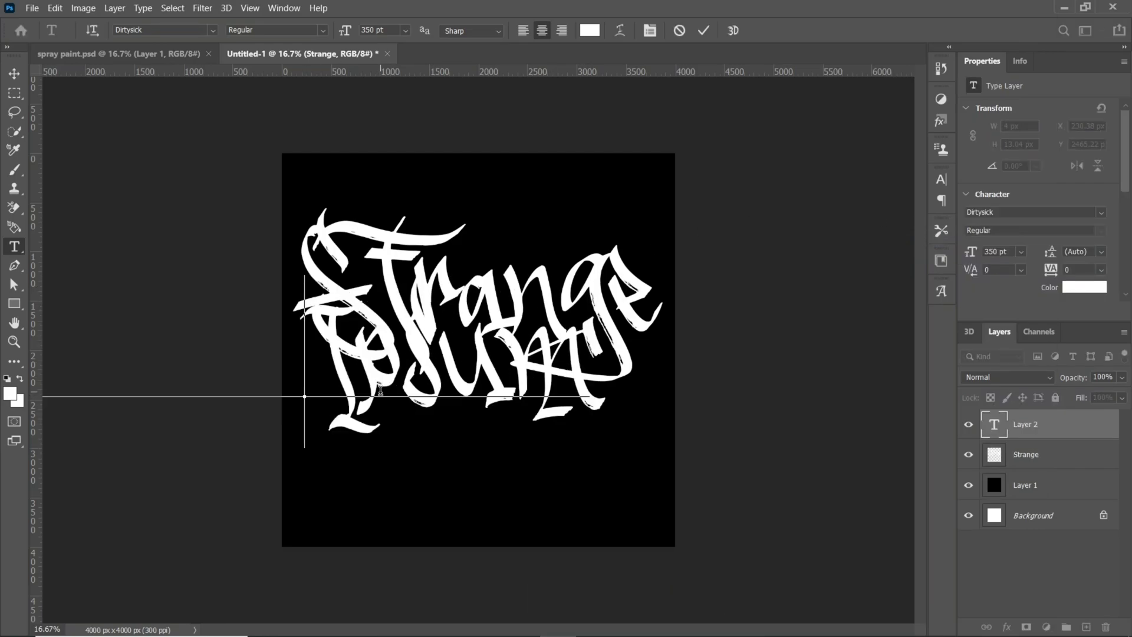
click(944, 295)
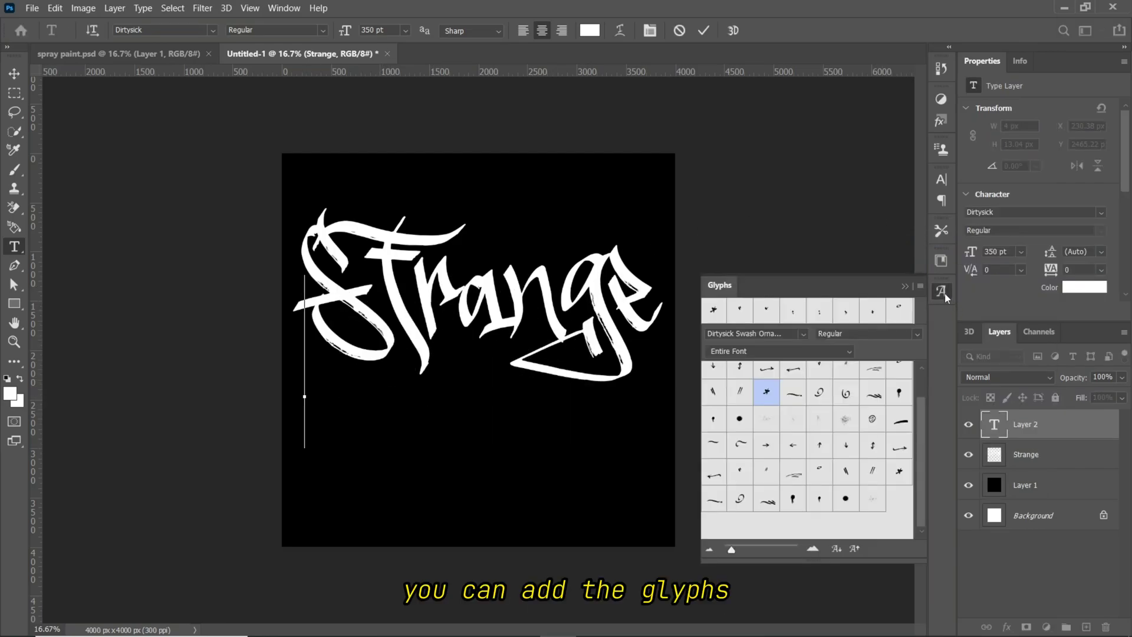
double_click(739, 318)
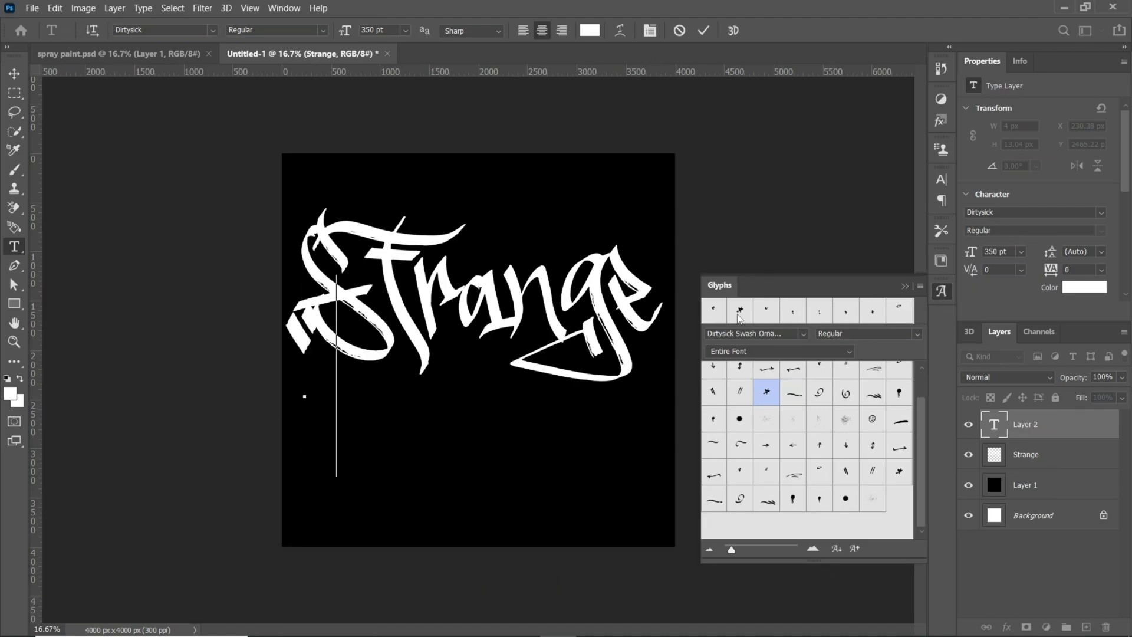
click(465, 411)
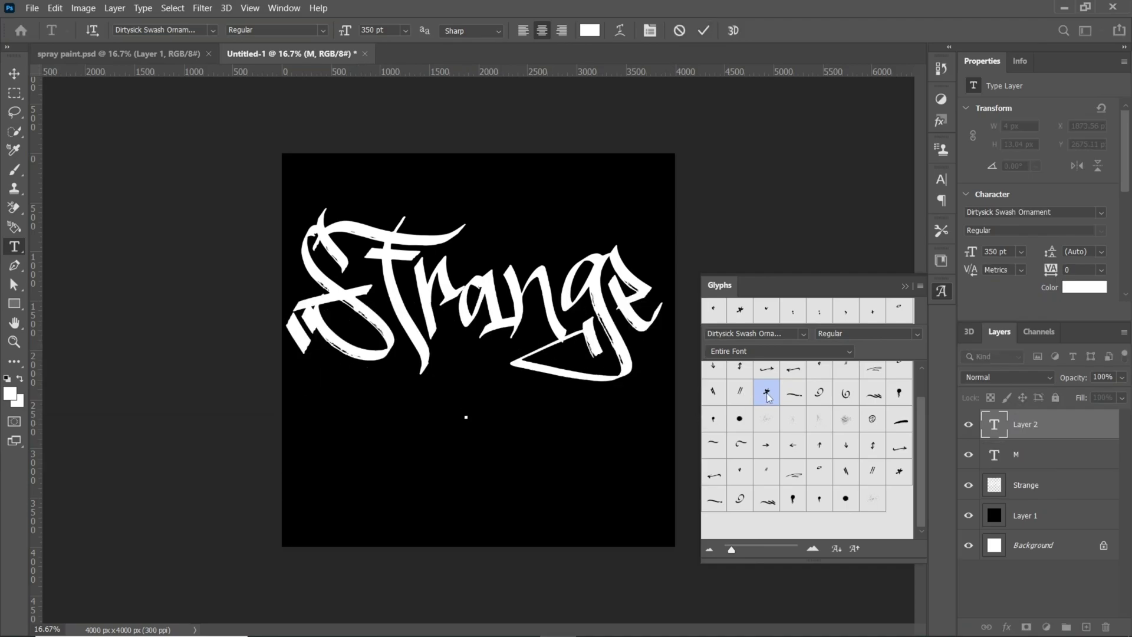
double_click(766, 392)
key(ctrl+Return)
Shrink the swash beside the S and place a duplicate beside the e
key(ctrl+t)
mouse_move(304, 328)
mouse_down()
mouse_move(313, 371)
mouse_move(301, 381)
mouse_up()
click(730, 30)
key(t)
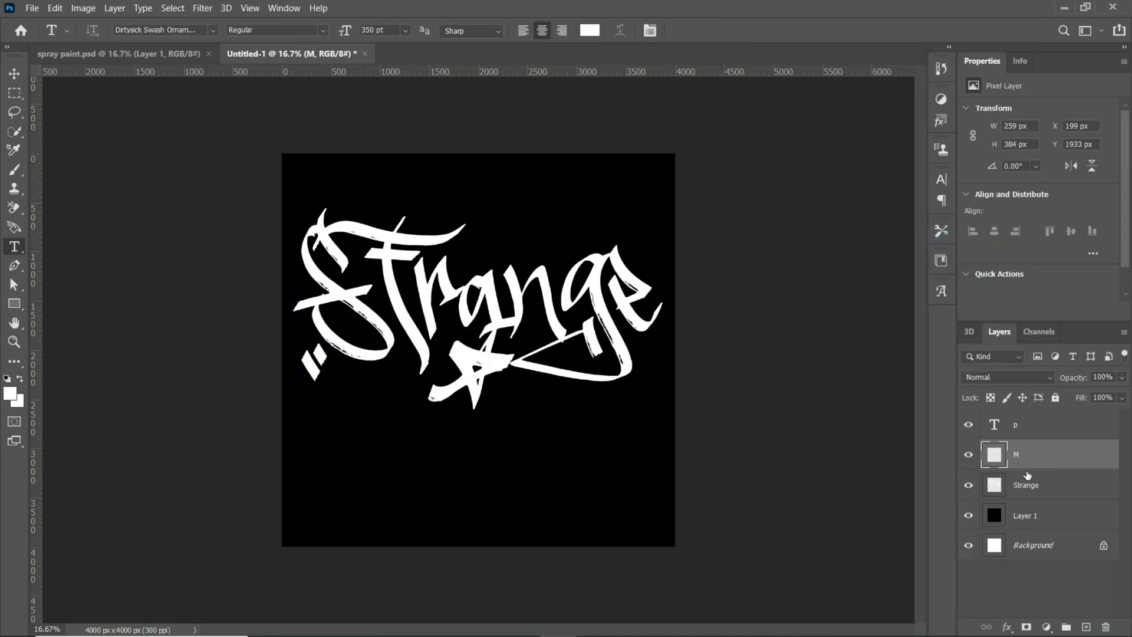
mouse_move(330, 340)
mouse_down()
mouse_move(318, 352)
mouse_move(681, 229)
mouse_up()
Rasterize the star glyph, scale it down, and place it above the a
right_click(1037, 424)
click(878, 245)
key(ctrl+t)
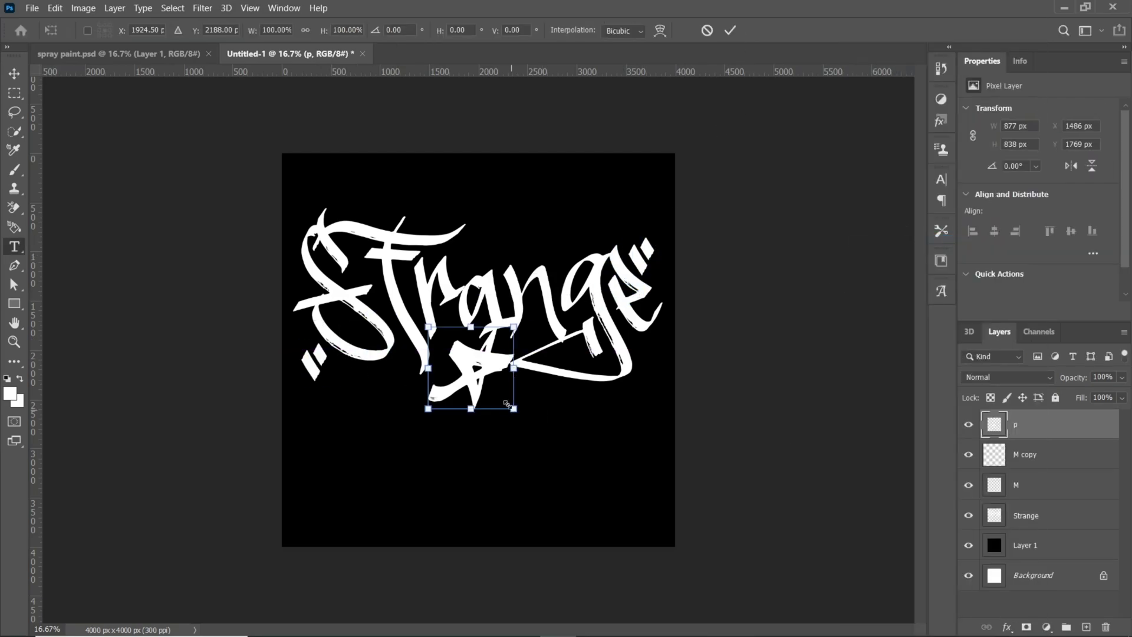
mouse_move(530, 407)
mouse_down()
mouse_move(535, 274)
mouse_move(508, 247)
mouse_up()
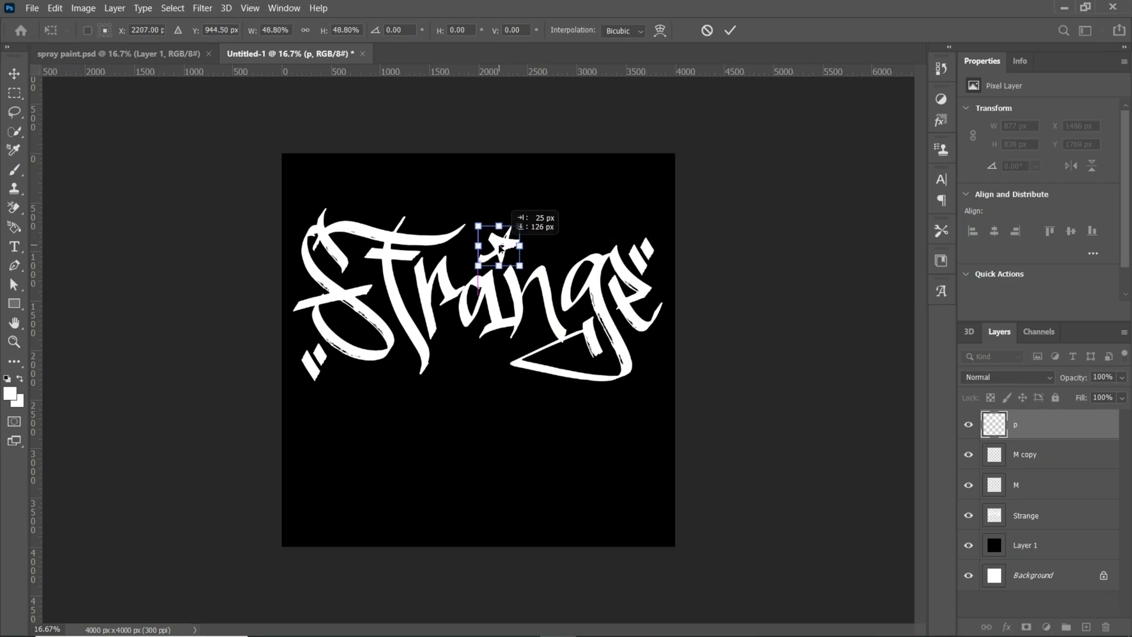
key(Return)
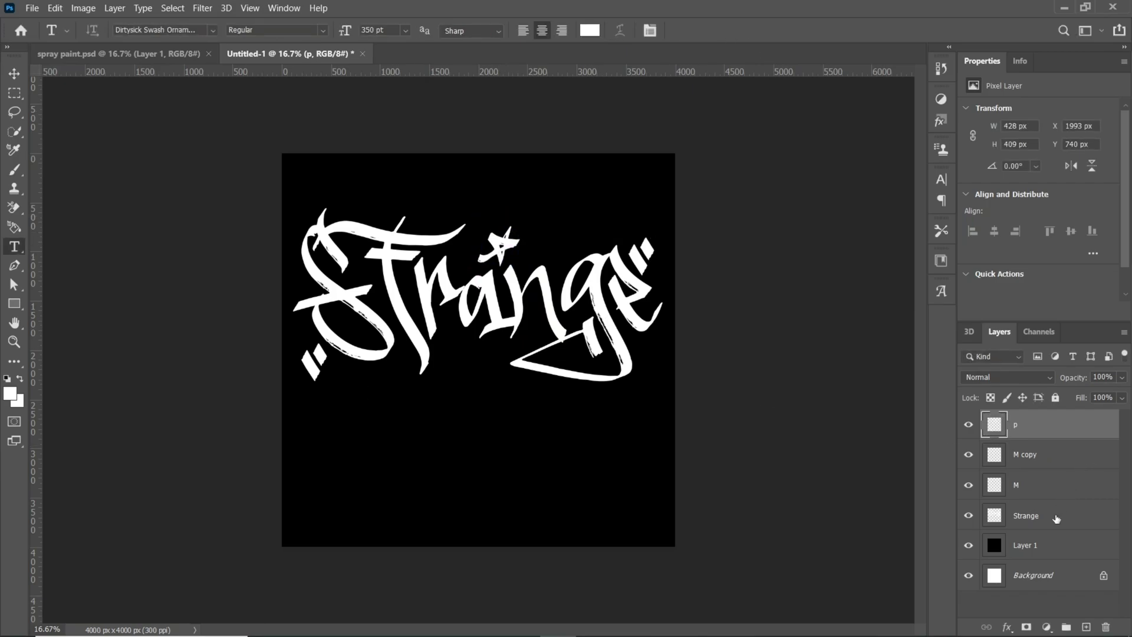
Merge the Strange lettering and ornament layers into one layer
shift+click(1056, 518)
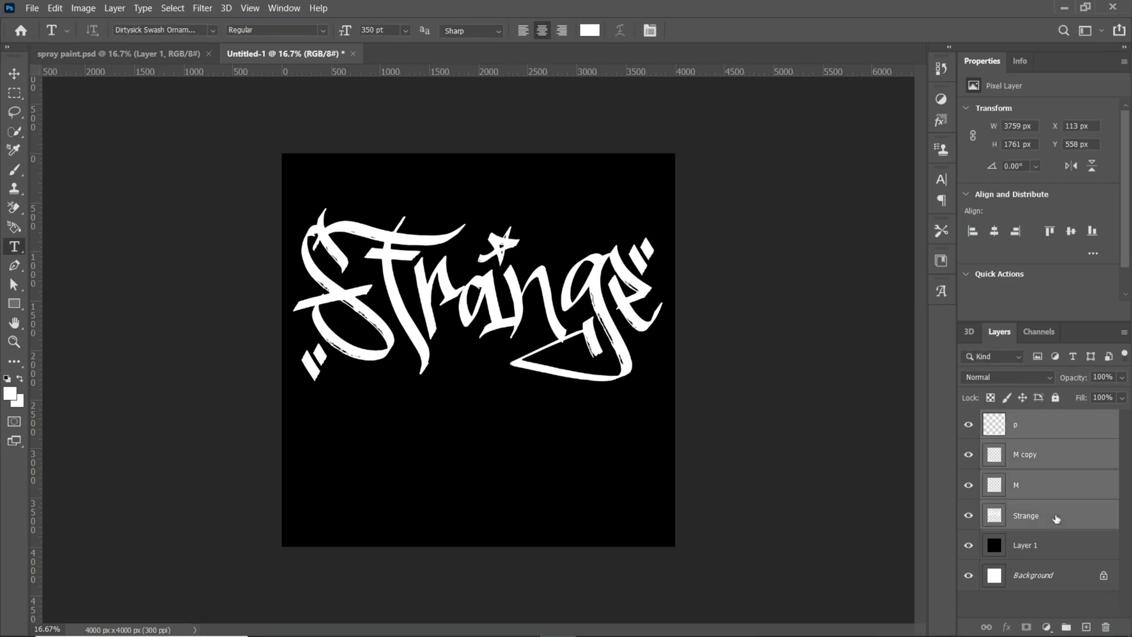
right_click(1034, 462)
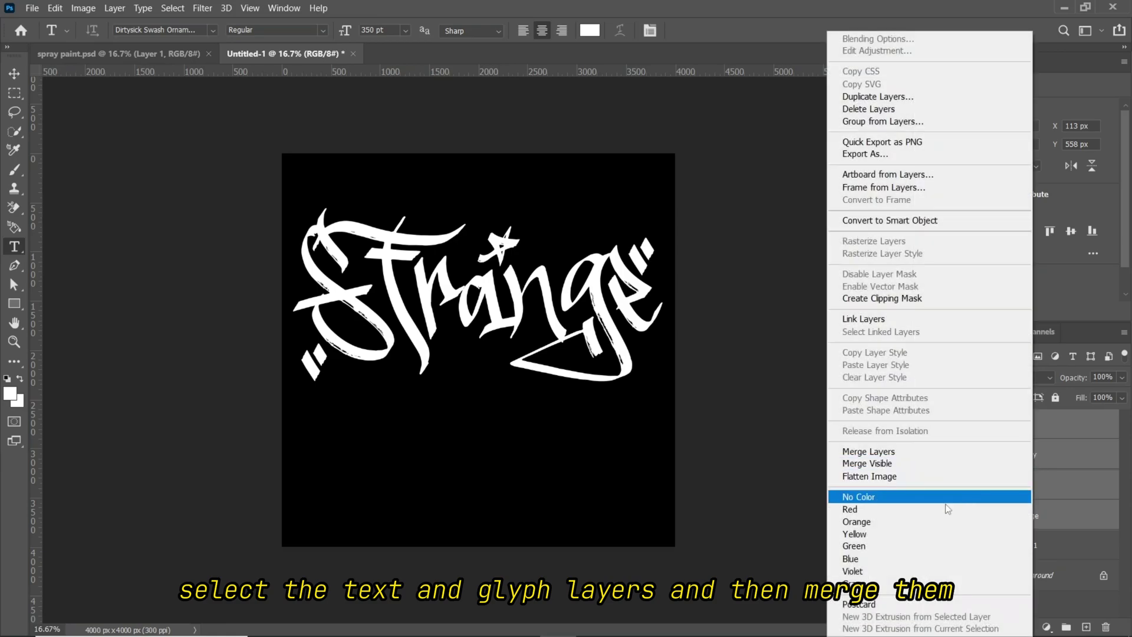
click(868, 452)
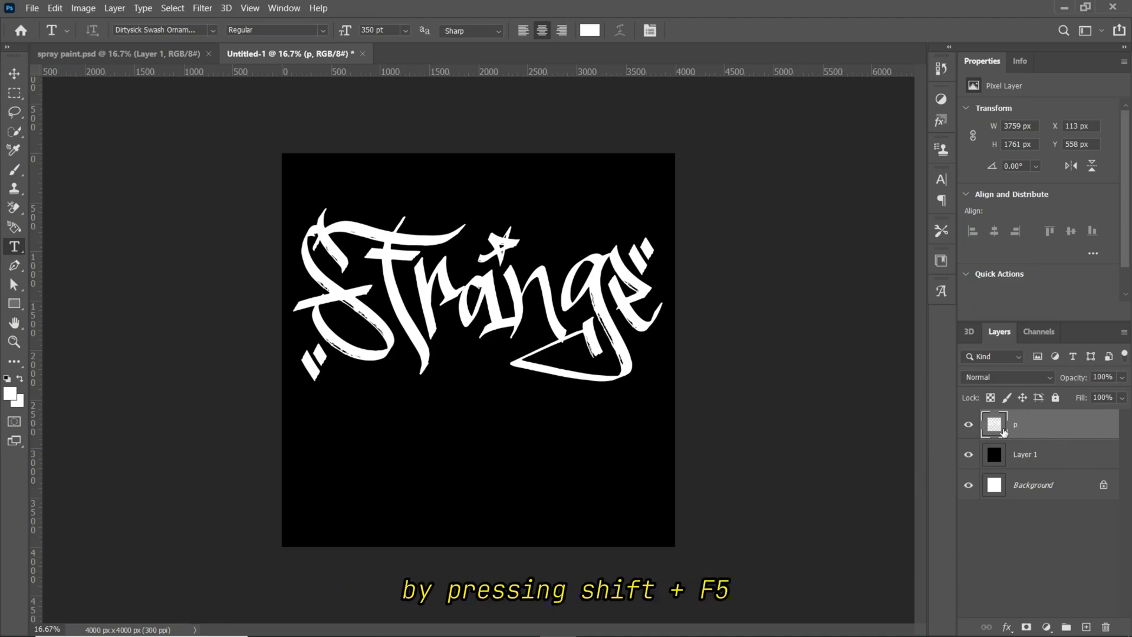
Fill behind the lettering with black and add a white layer mask
key(shift+F5)
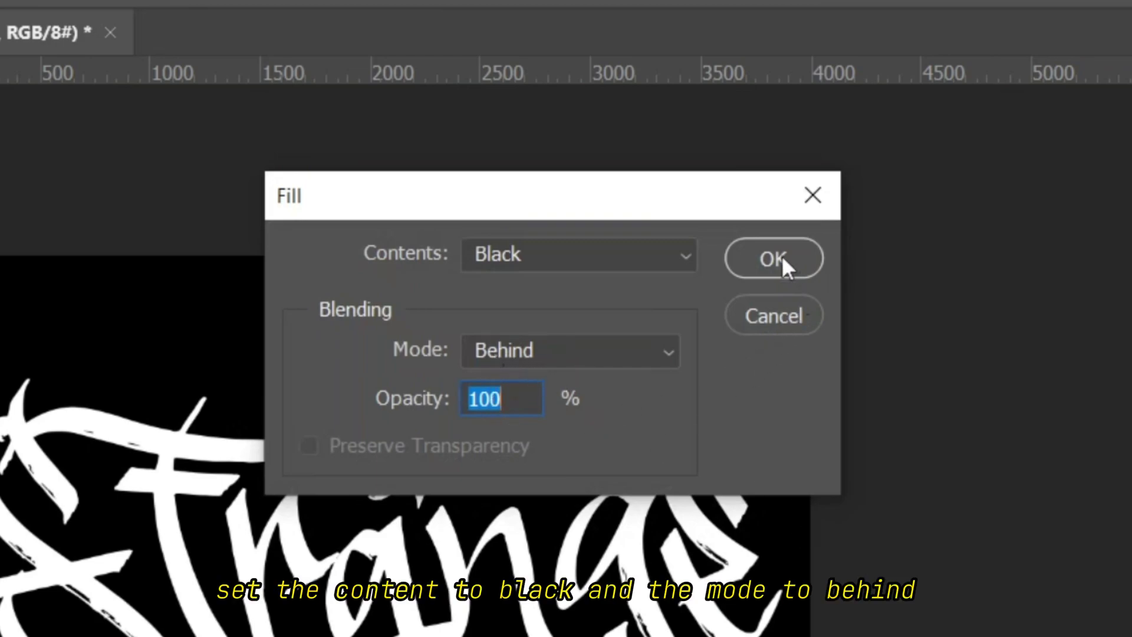
click(781, 257)
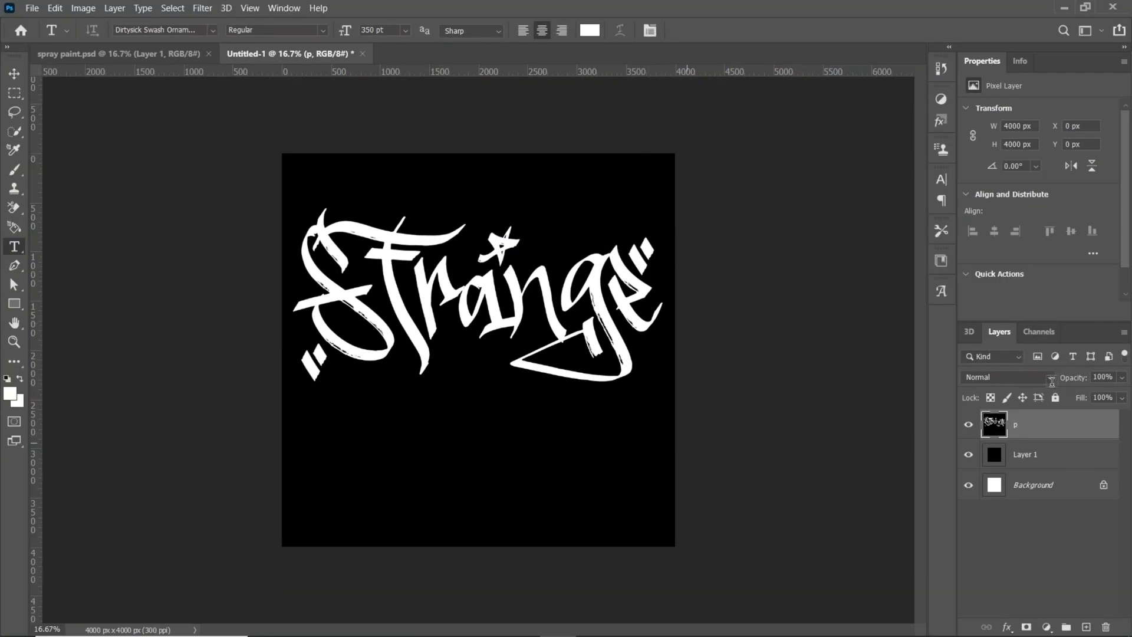
click(1028, 627)
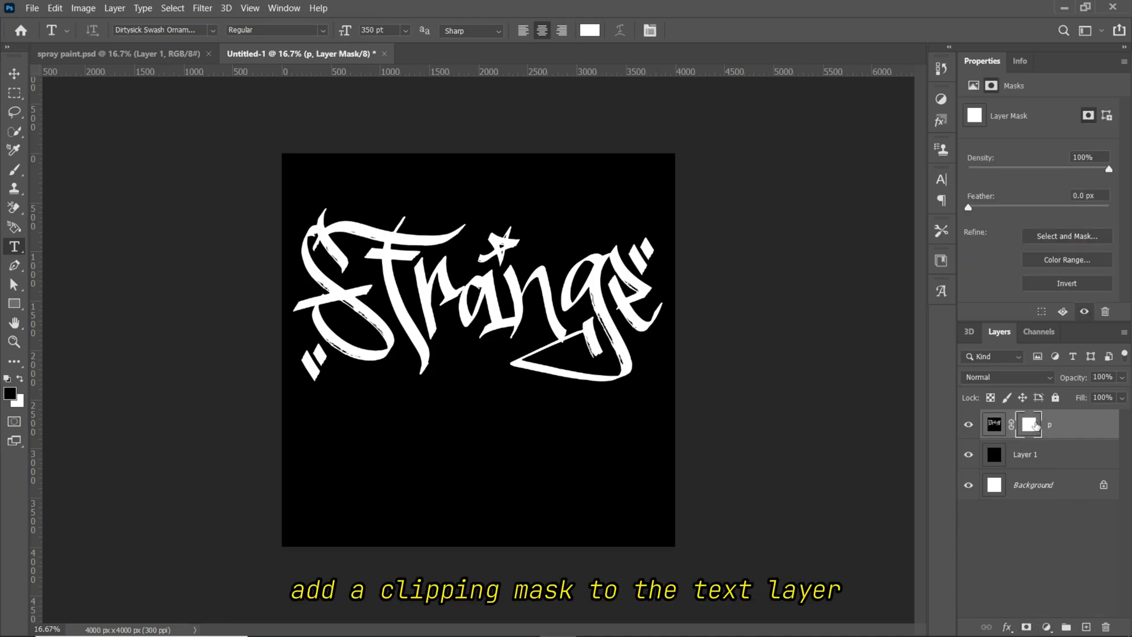
Render Clouds into the layer mask and view the mask alone
click(202, 9)
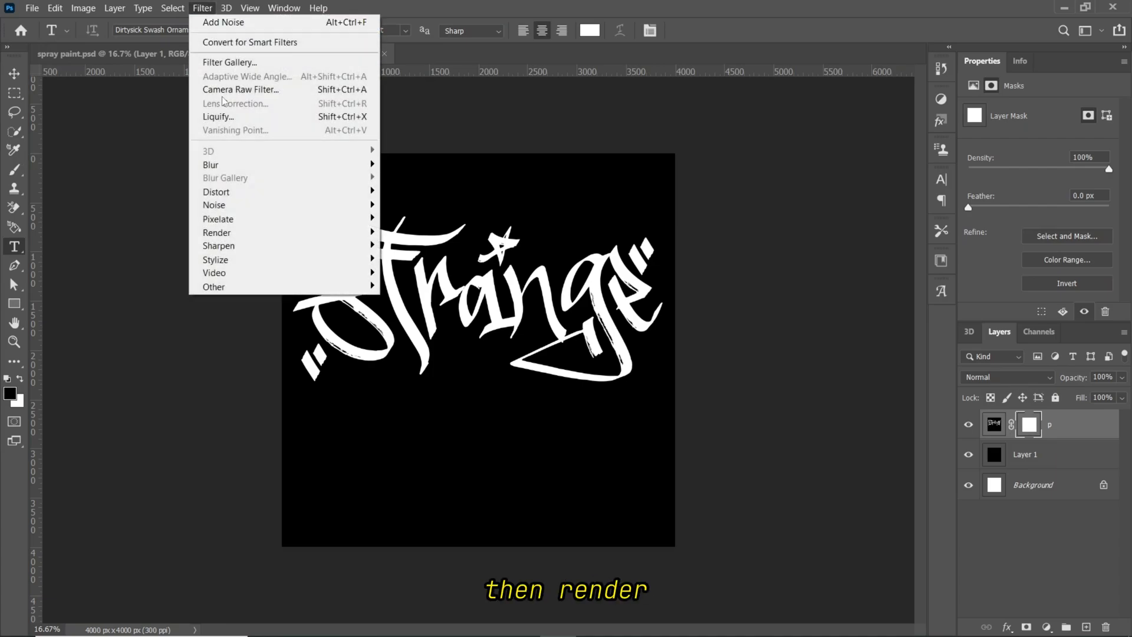
mouse_move(218, 232)
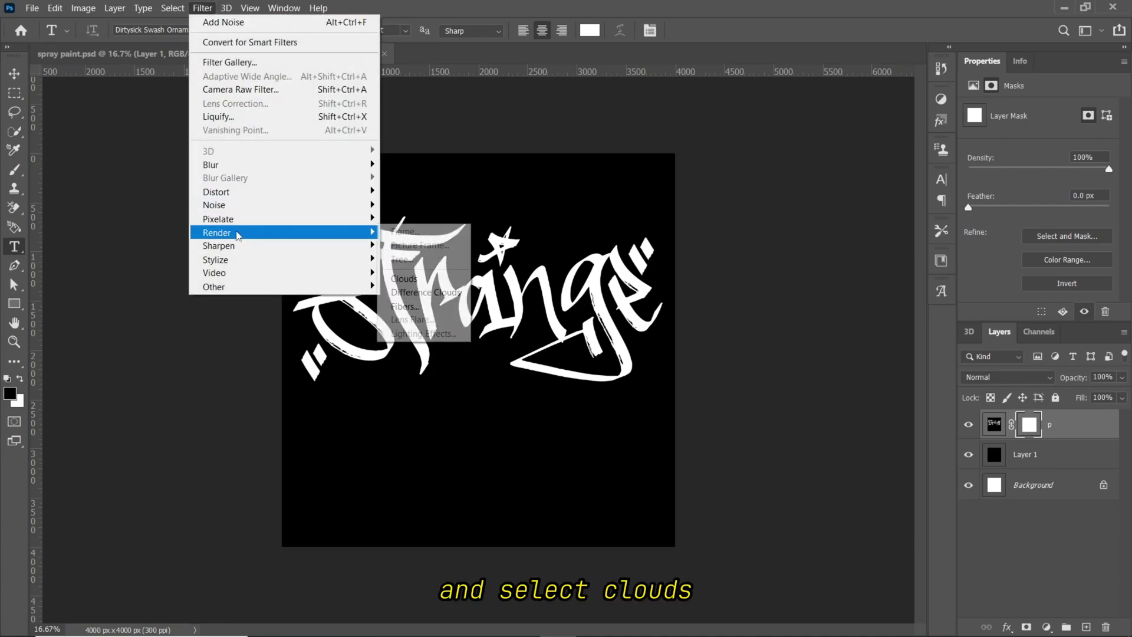
click(411, 283)
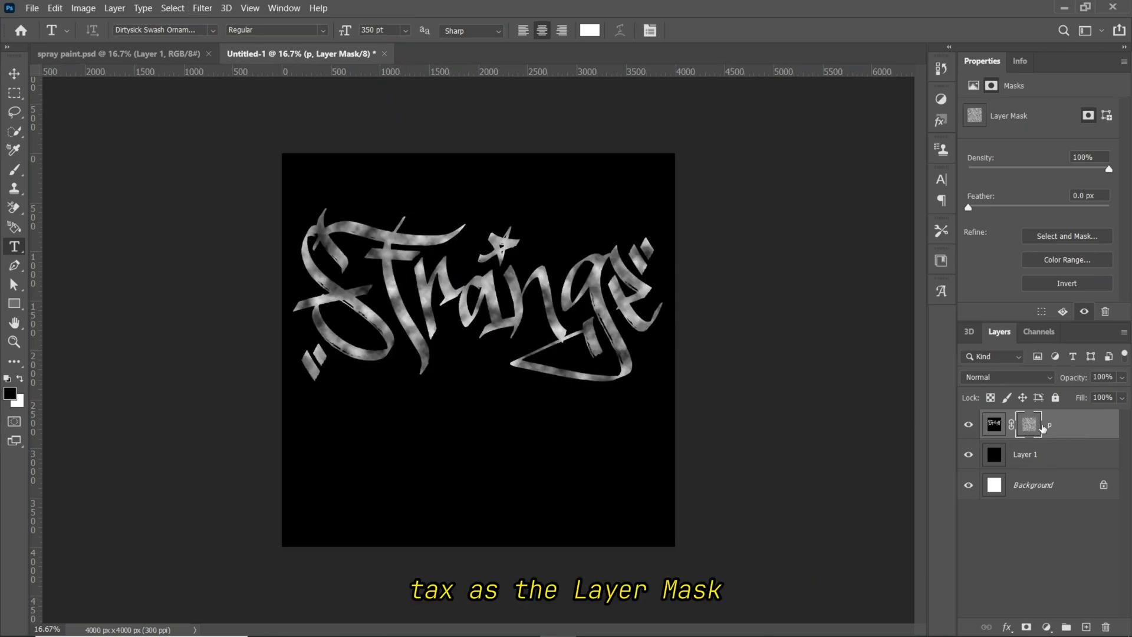
alt+click(1036, 425)
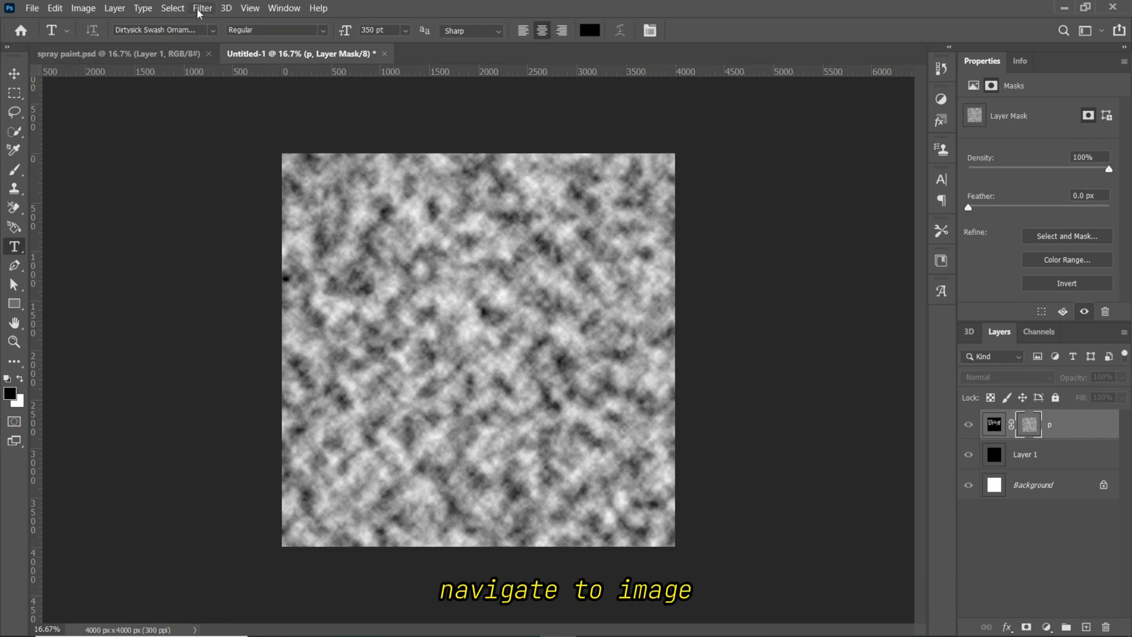
Raise the mask's contrast with Levels, moving input sliders to 81 and 181
click(95, 9)
click(255, 57)
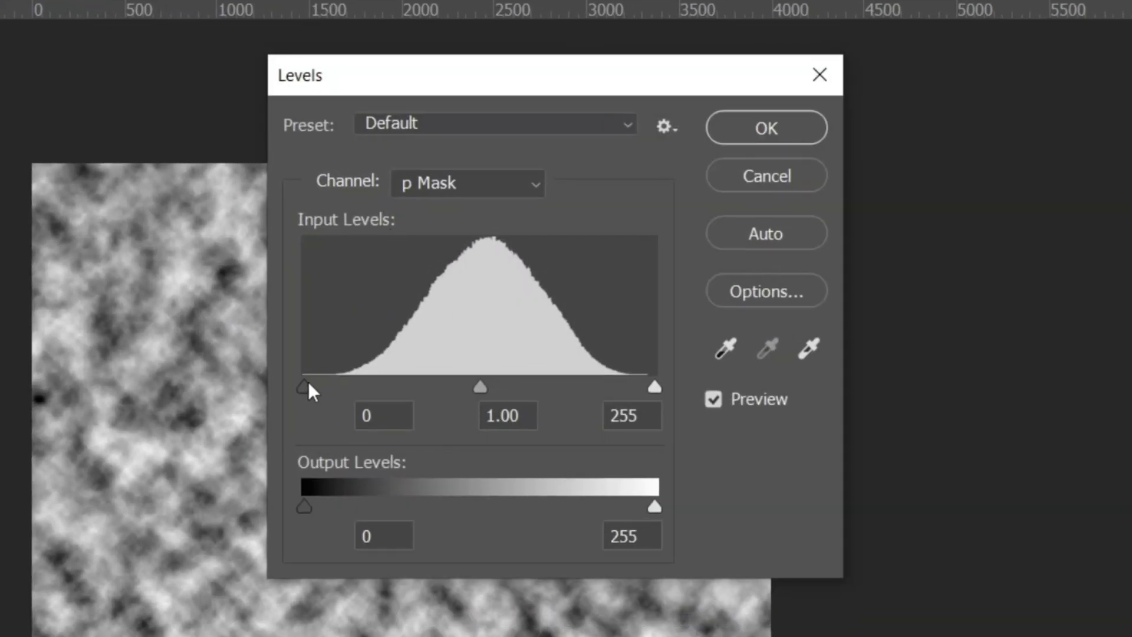
drag(303, 387, 419, 388)
drag(649, 386, 553, 382)
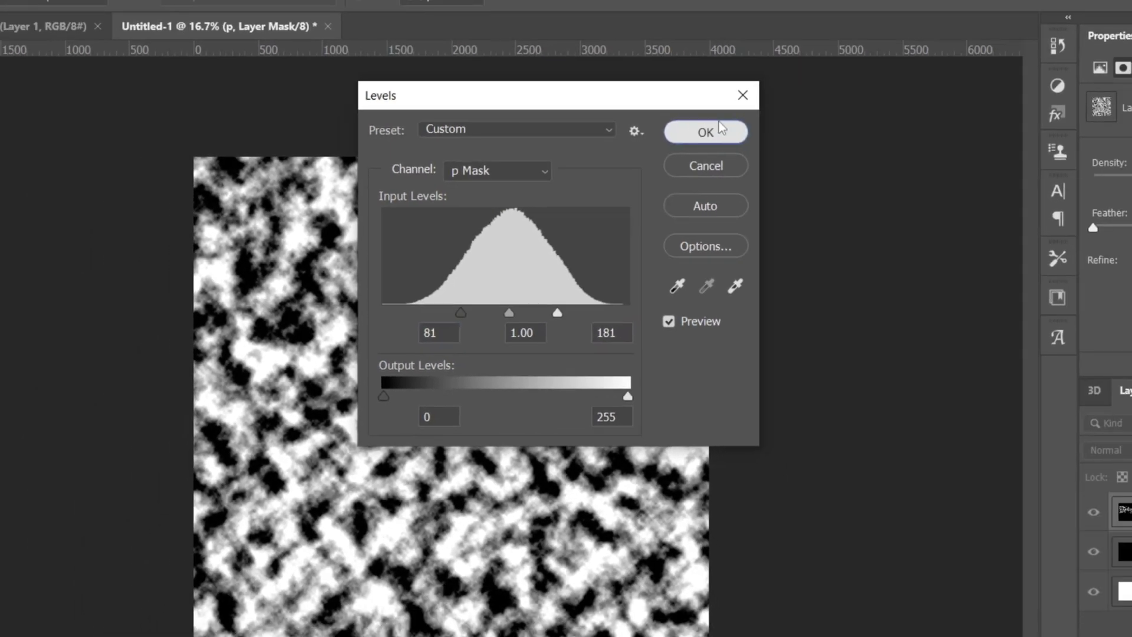
Apply Levels, feather the cloud mask to 8.1 px, and disable it to reveal the lettering
click(784, 127)
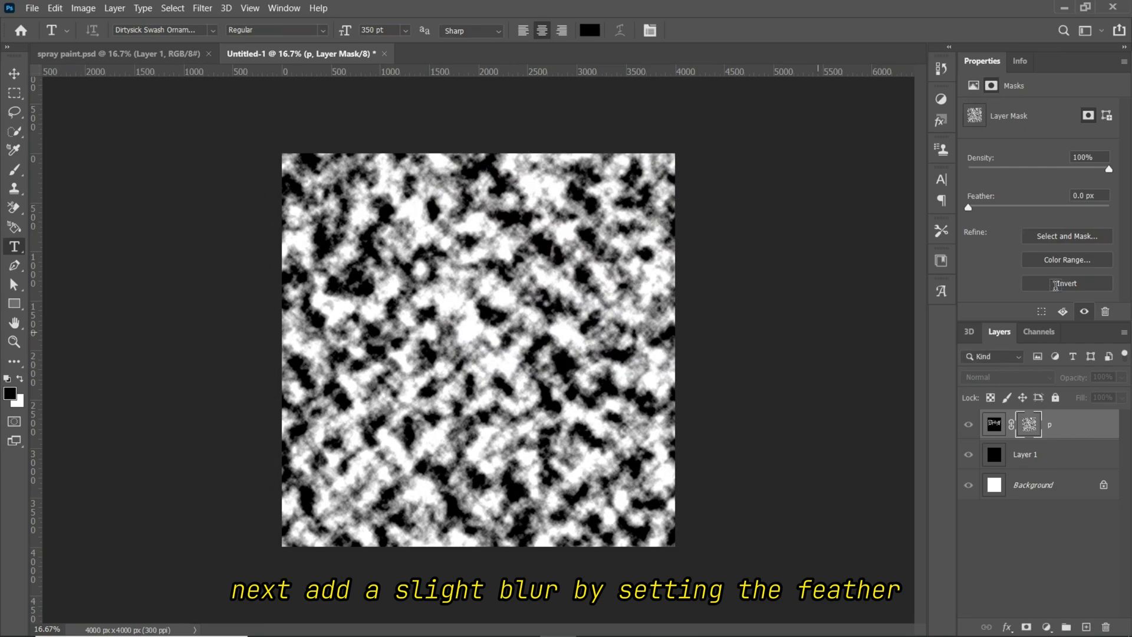
drag(978, 208, 1018, 213)
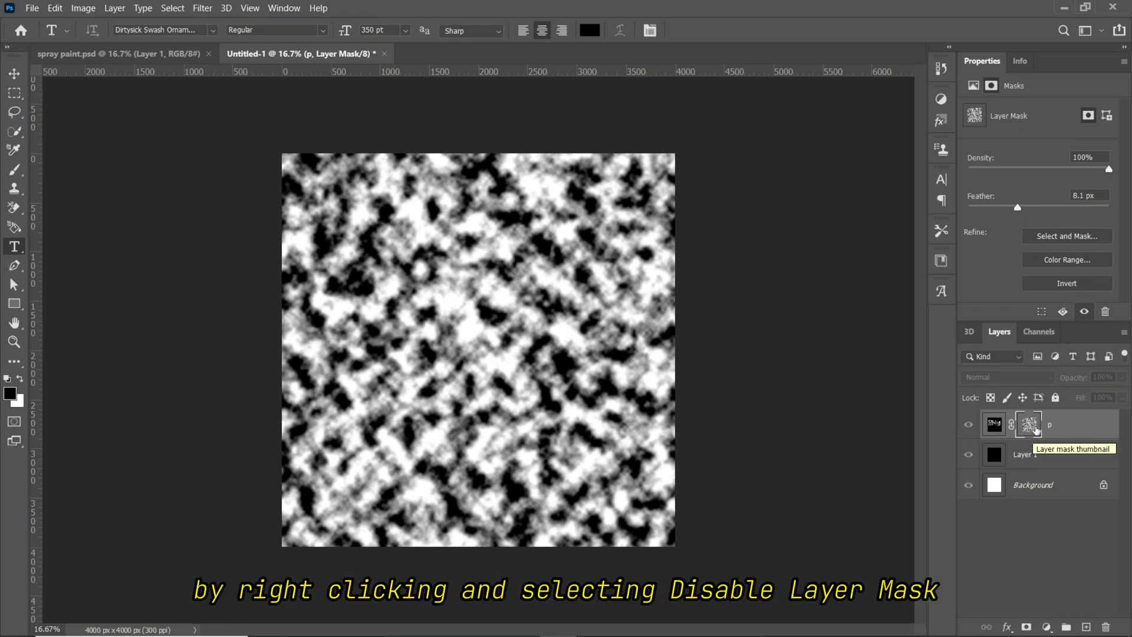
right_click(1036, 429)
click(1033, 434)
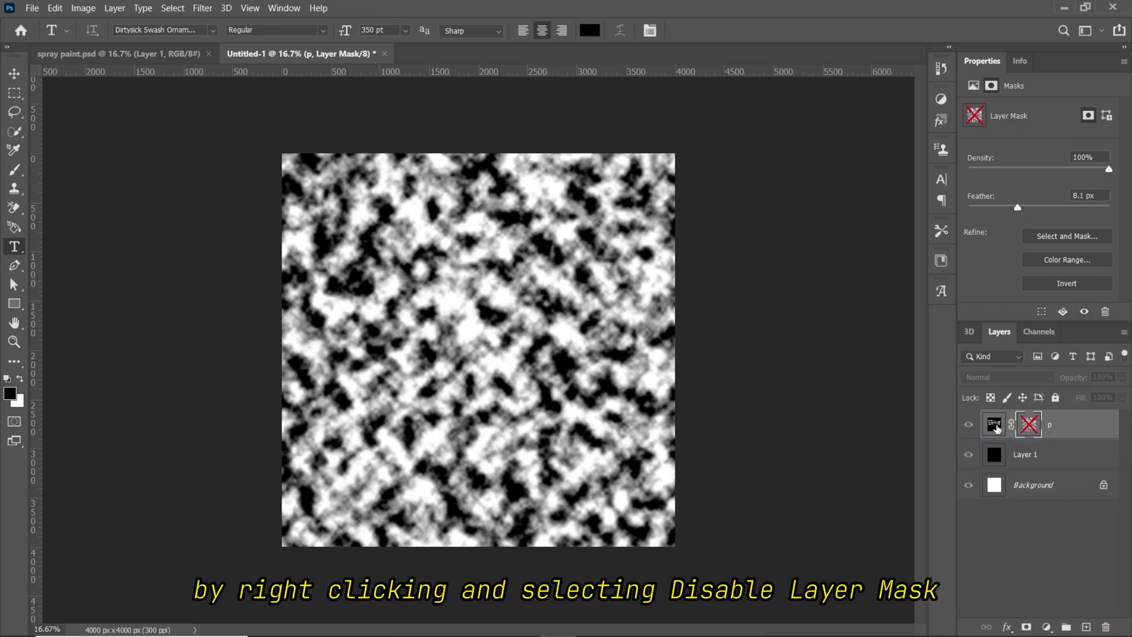
click(995, 427)
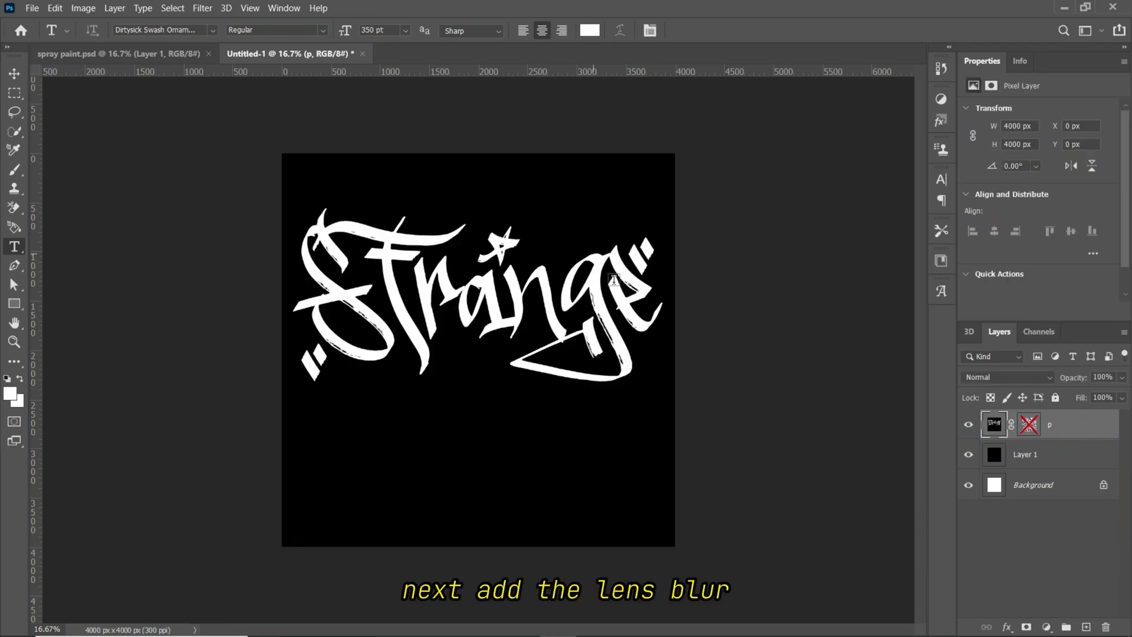
Apply Lens Blur to the lettering with Layer Mask as depth source and radius 63
click(201, 8)
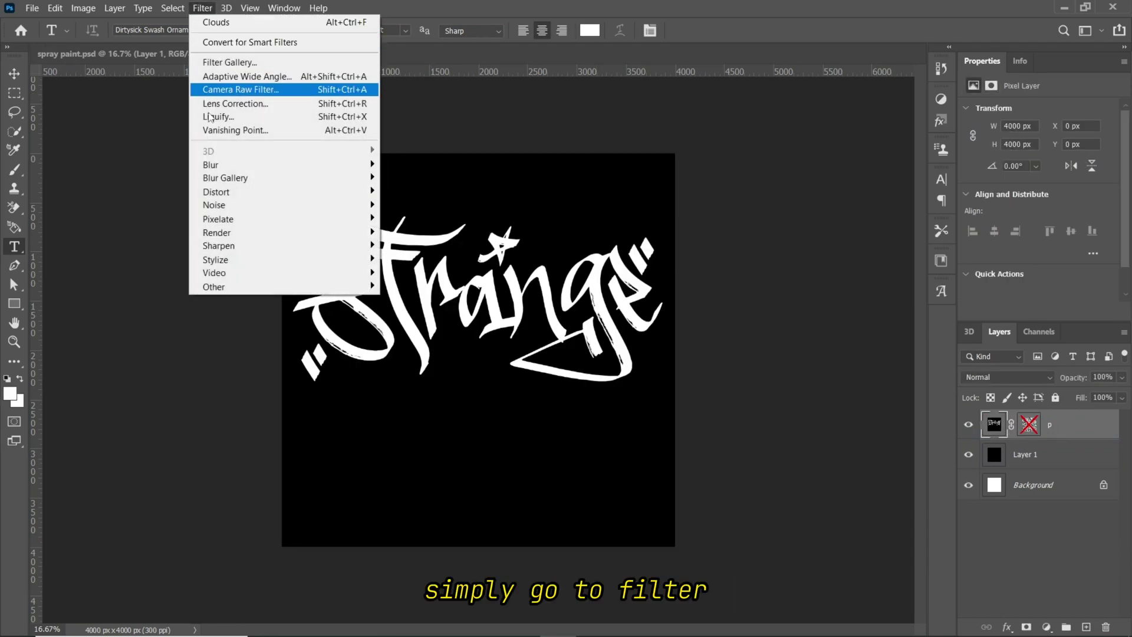
mouse_move(211, 165)
click(411, 238)
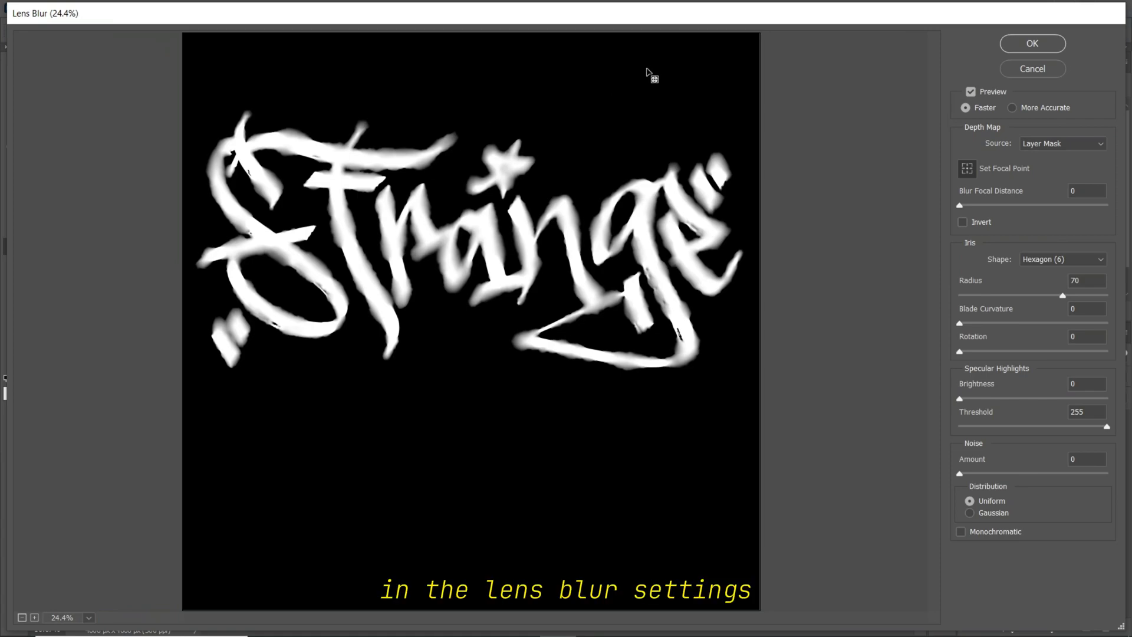
click(1056, 145)
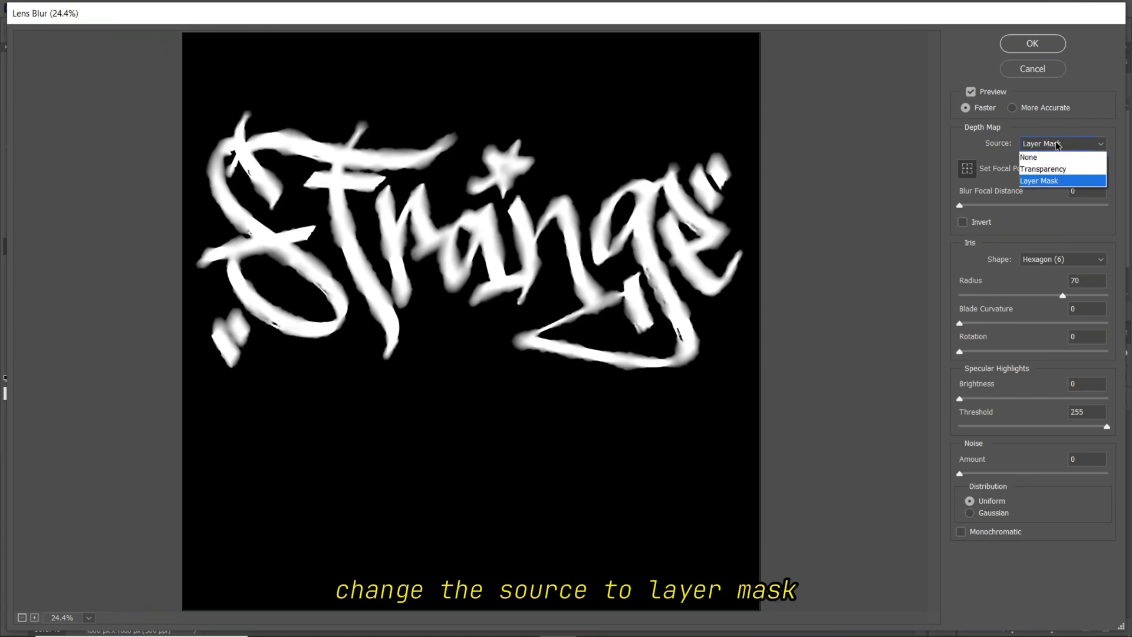
click(1042, 182)
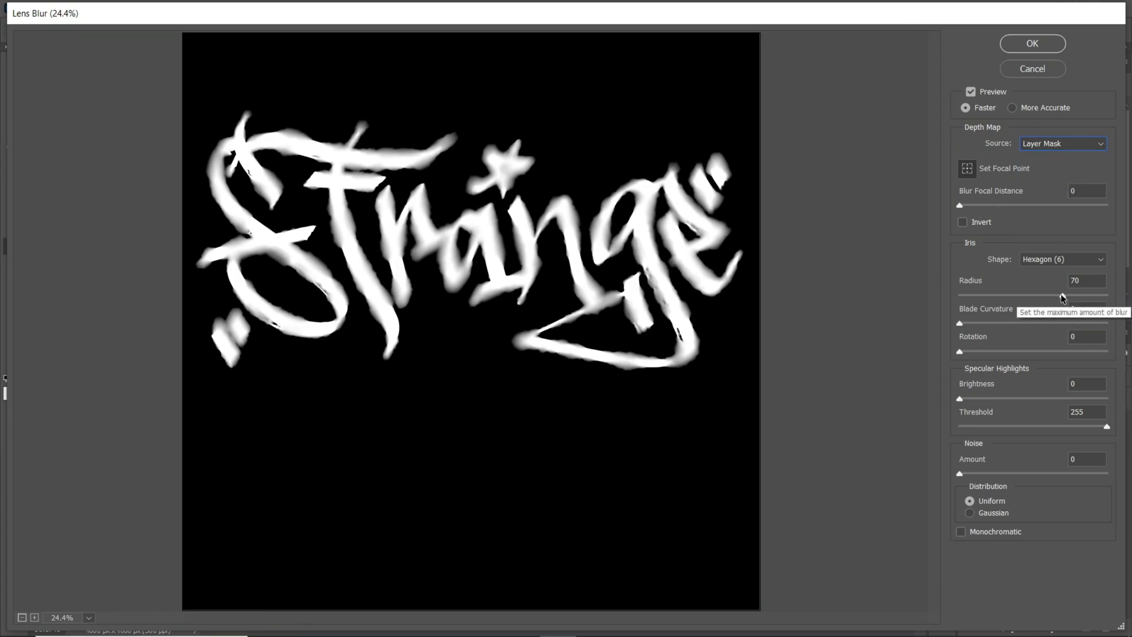
mouse_move(1061, 296)
mouse_down()
mouse_move(1051, 296)
mouse_move(1060, 295)
mouse_up()
click(1033, 43)
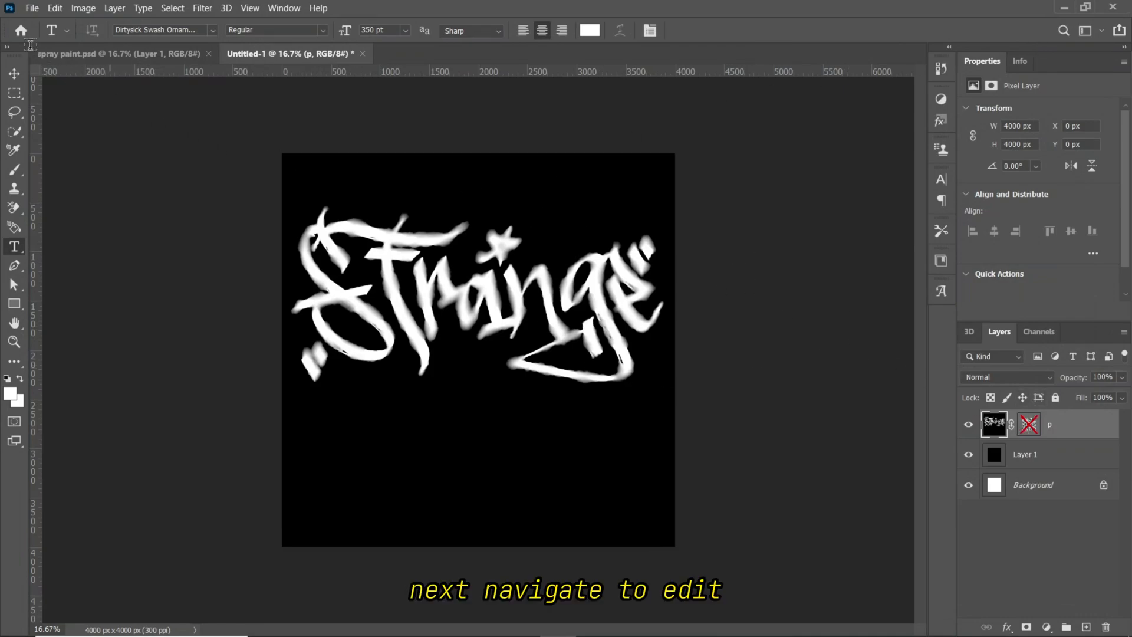
Fade the Lens Blur to about 90% opacity
click(51, 9)
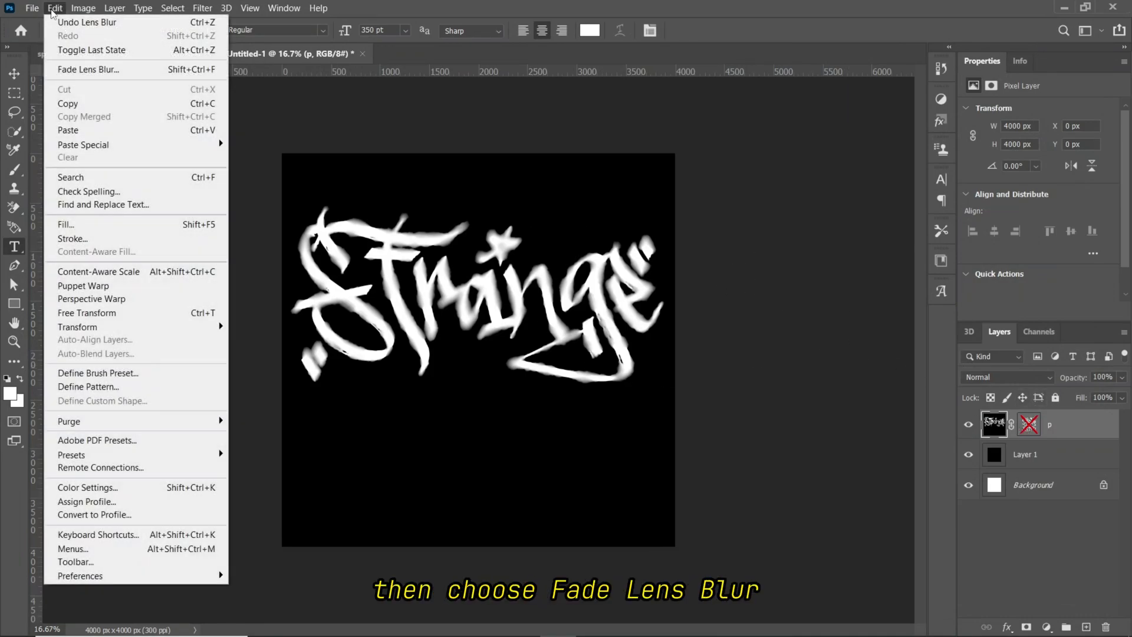
click(105, 70)
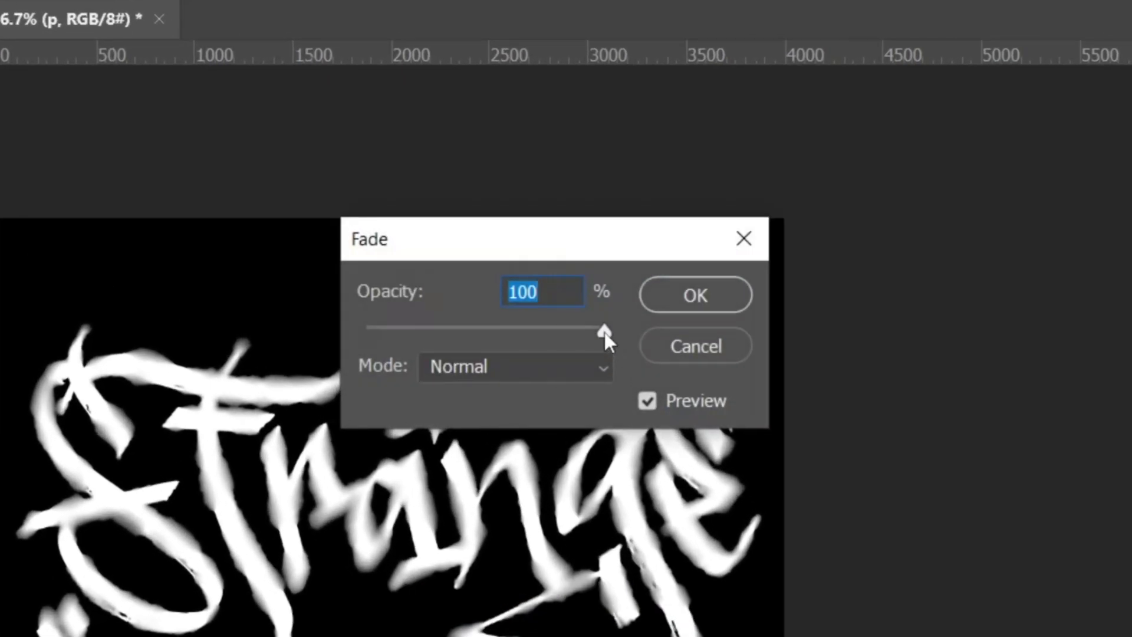
drag(602, 327, 582, 331)
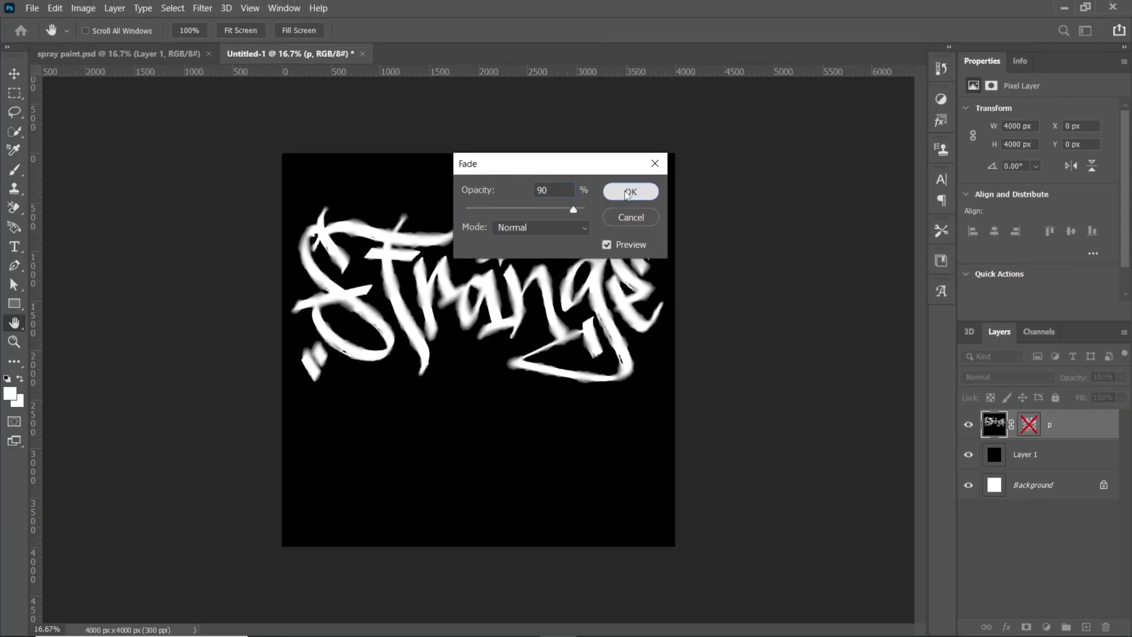
Confirm the fade and paste the blurred lettering into the re-enabled layer mask
click(625, 193)
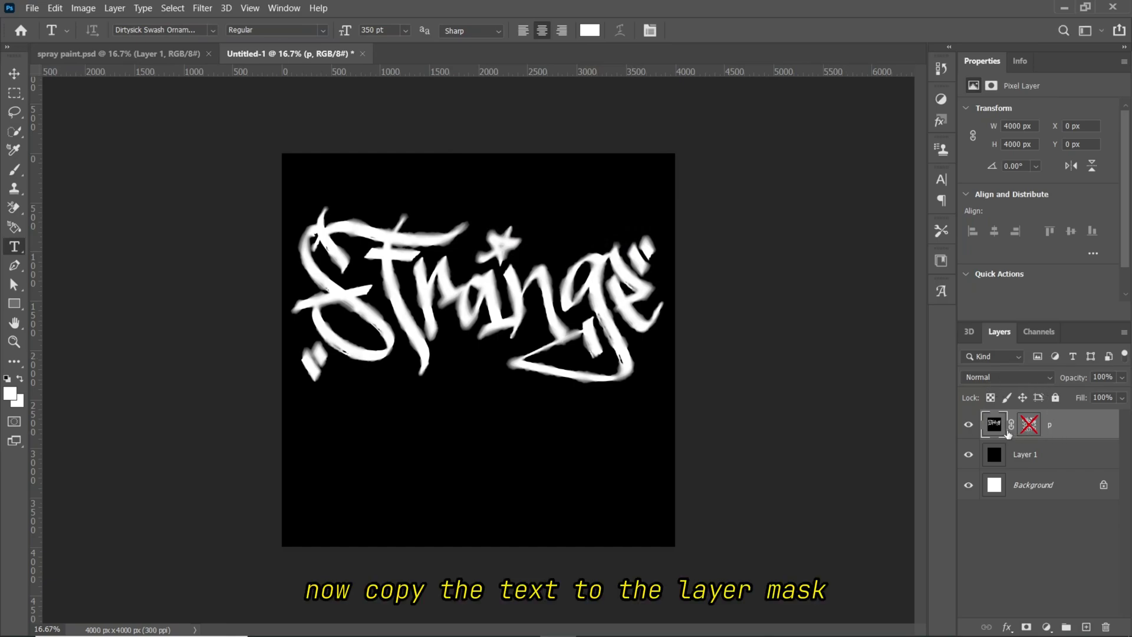
key(ctrl+a)
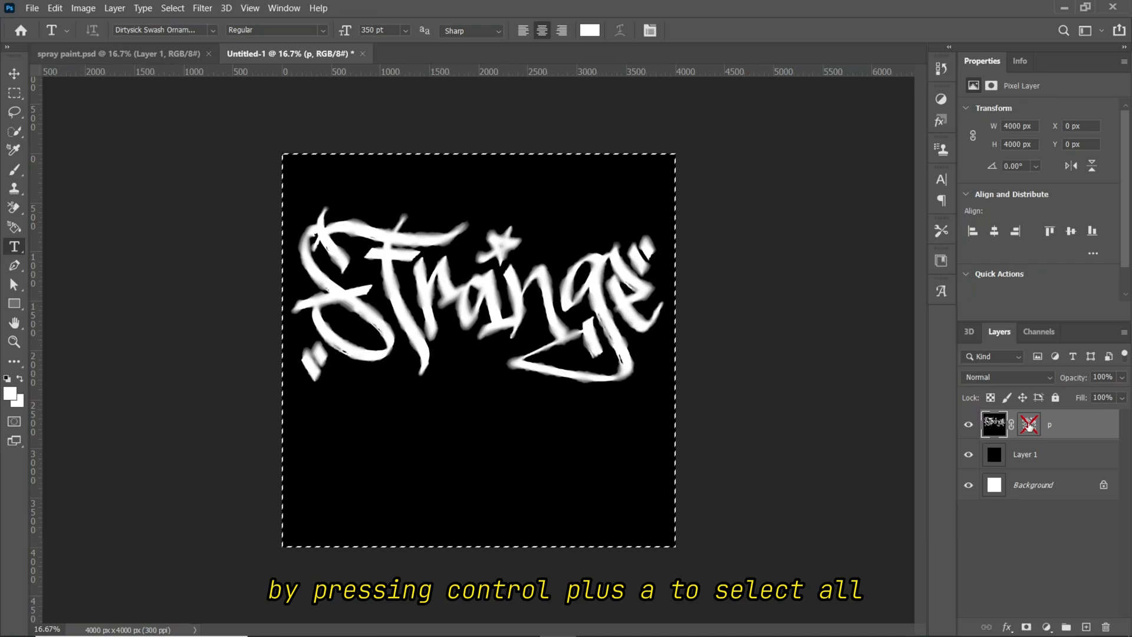
shift+click(1029, 424)
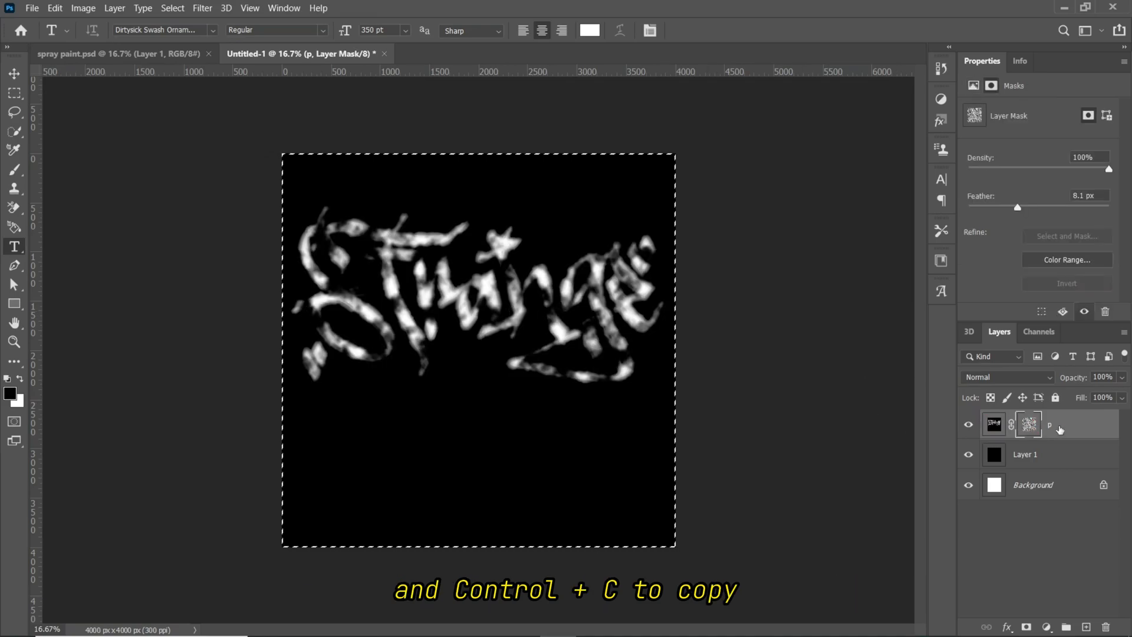
click(1035, 425)
key(ctrl+v)
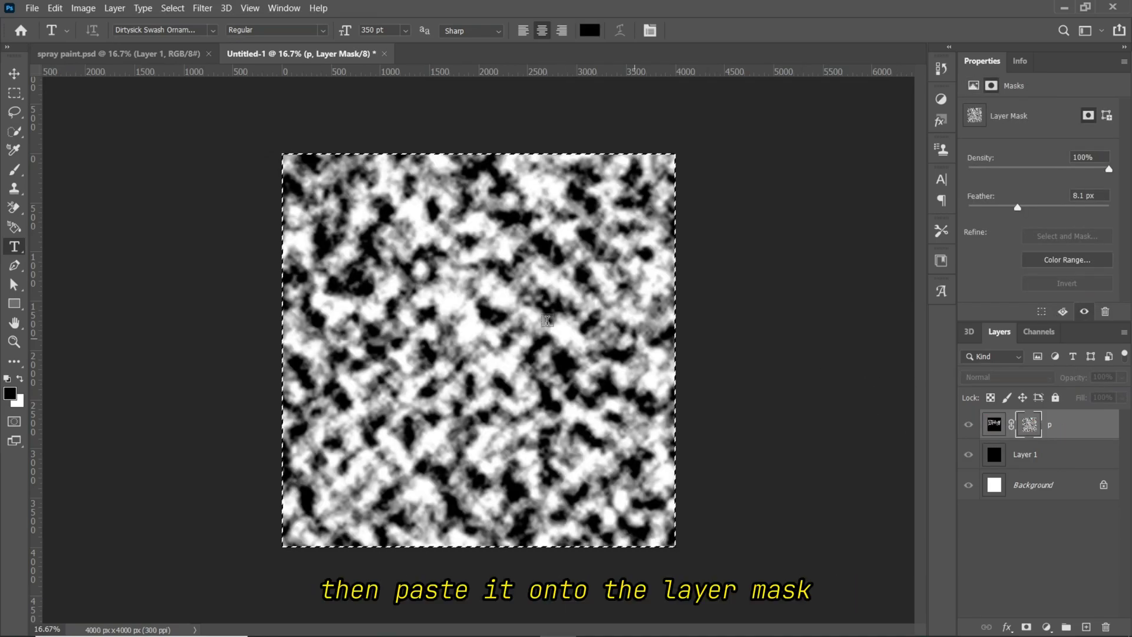
key(ctrl+v)
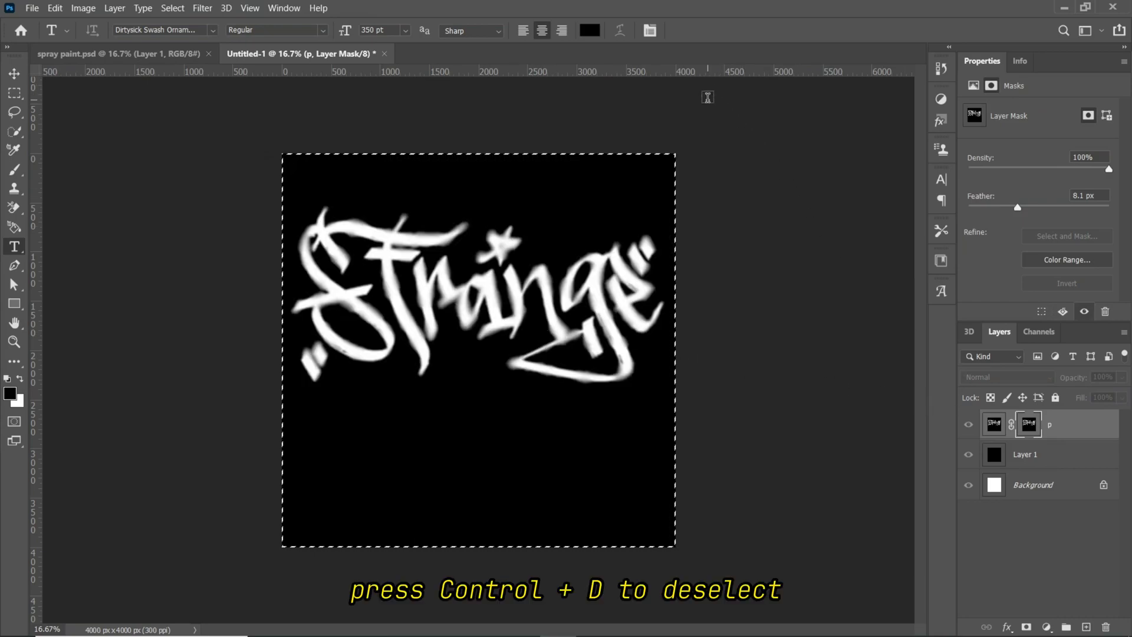
key(ctrl+d)
click(994, 423)
Set layer p to Dissolve blend mode at 95% opacity
click(1006, 377)
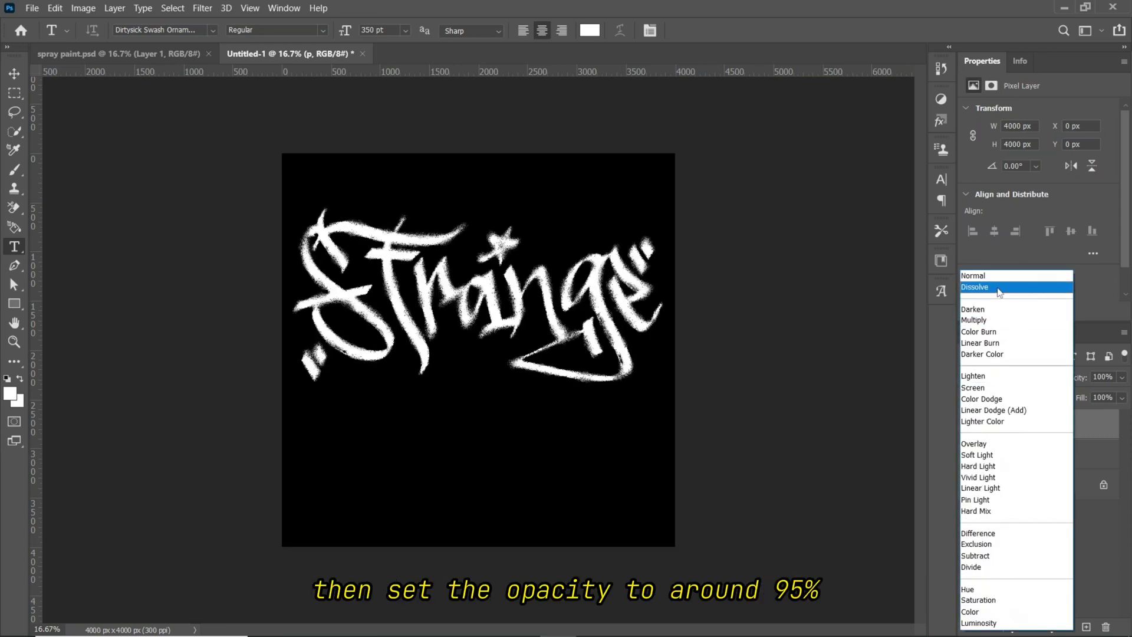
click(998, 288)
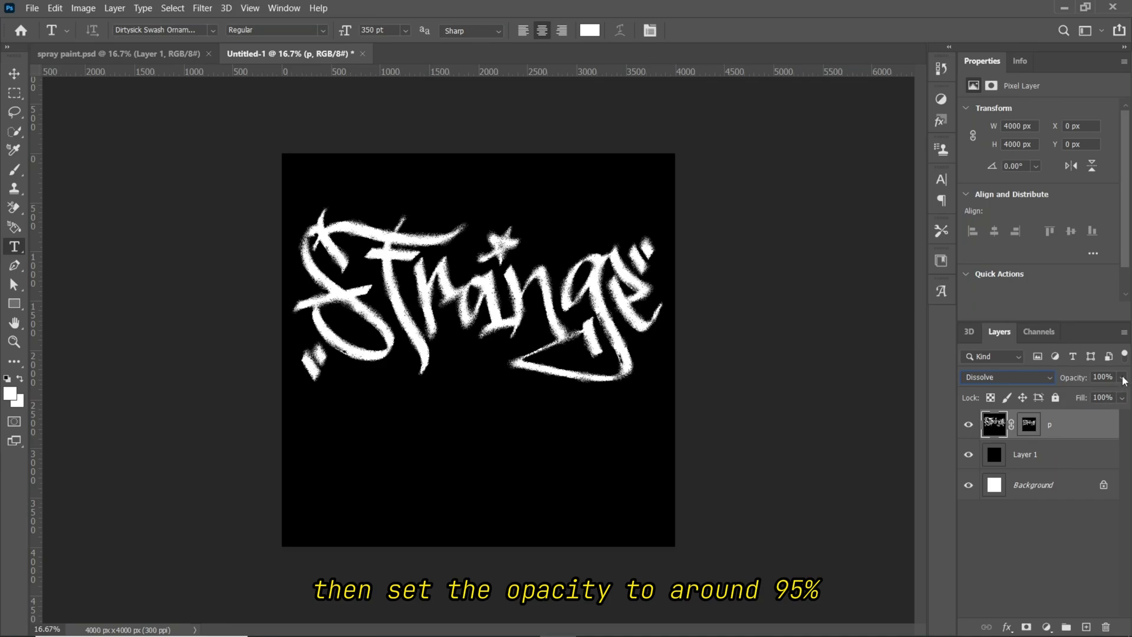
click(1123, 378)
drag(1114, 396, 1119, 399)
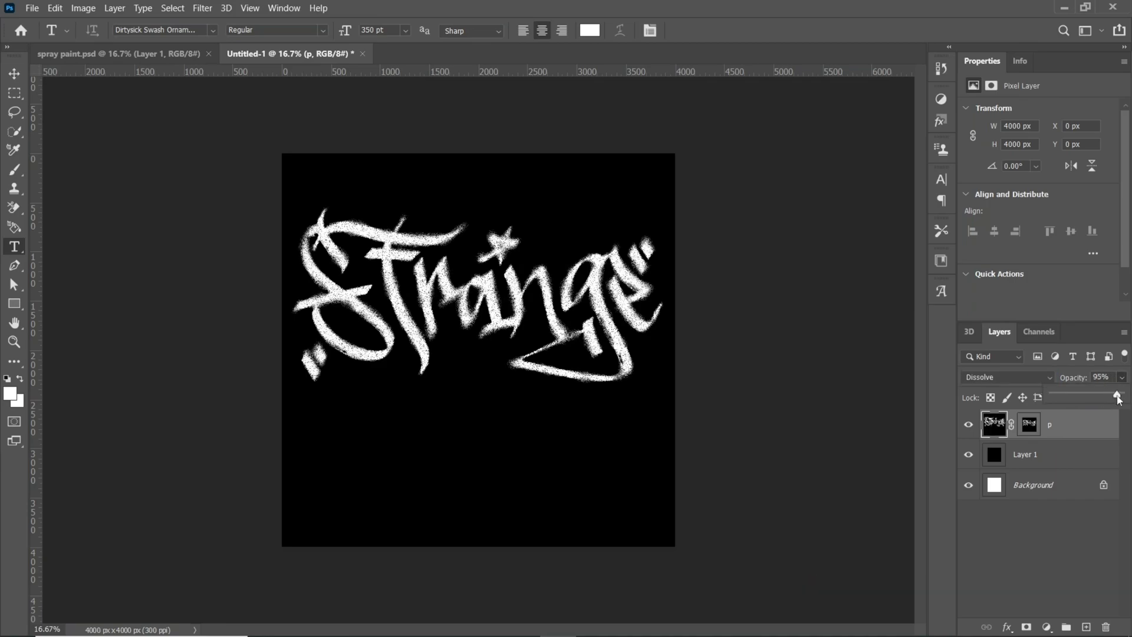
click(1060, 461)
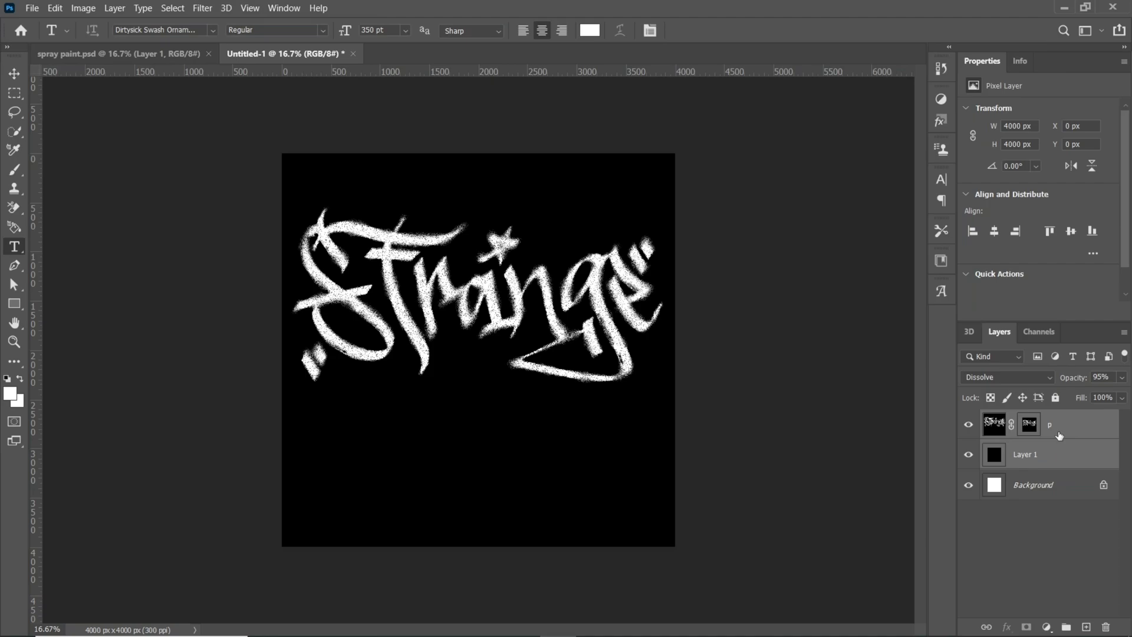
Merge the Strange lettering layer with the black Layer 1 using Ctrl+E
key(e)
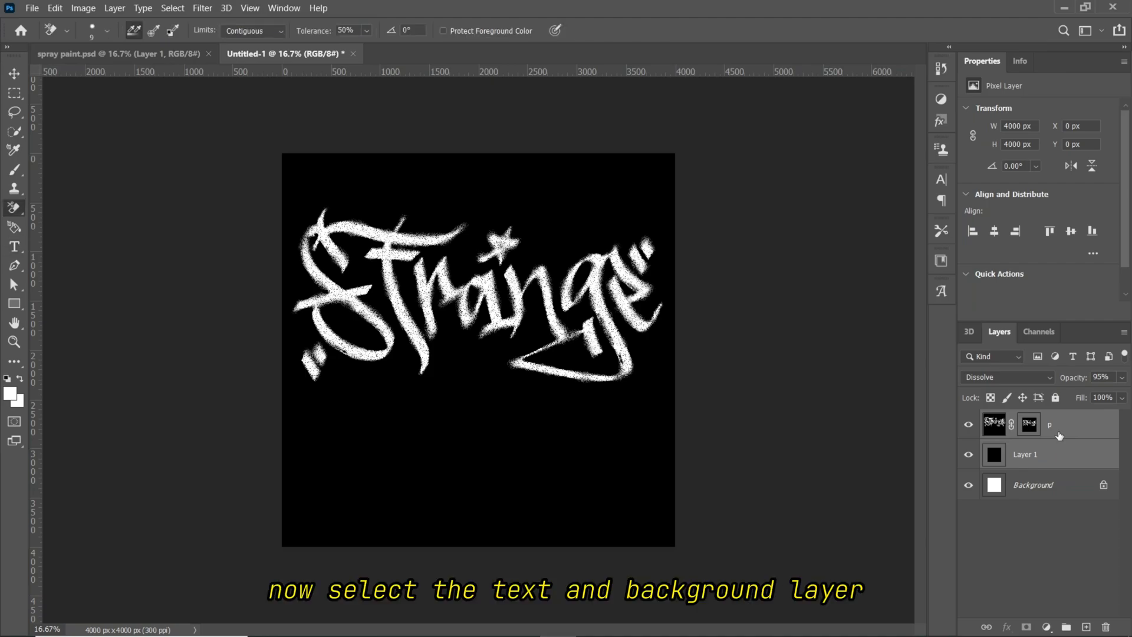
click(1073, 429)
shift+click(1055, 457)
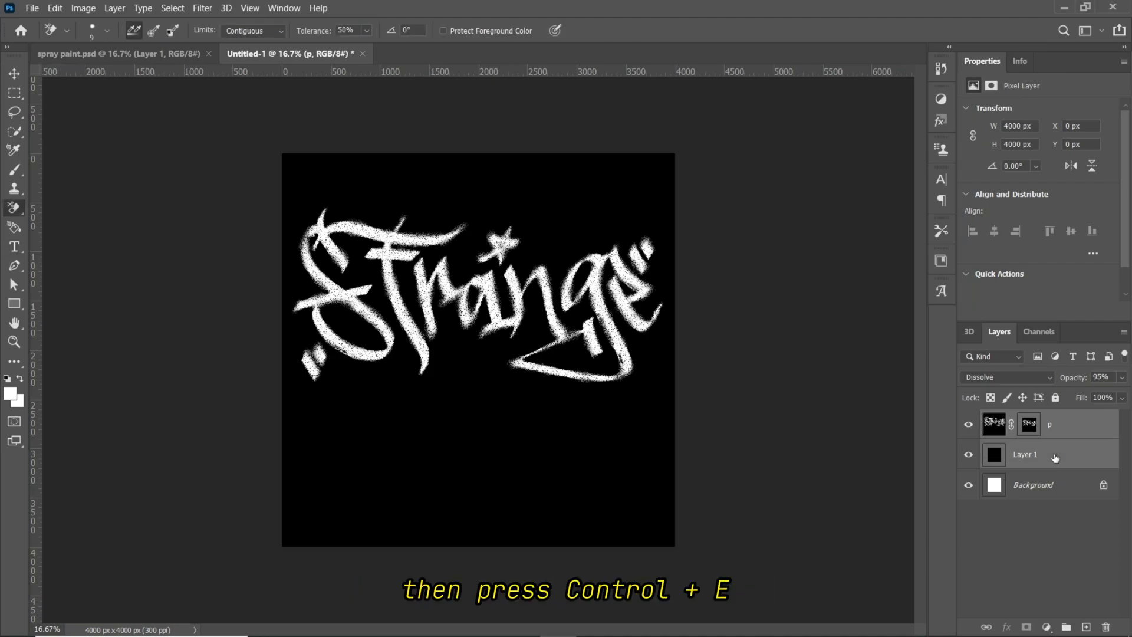
key(ctrl+e)
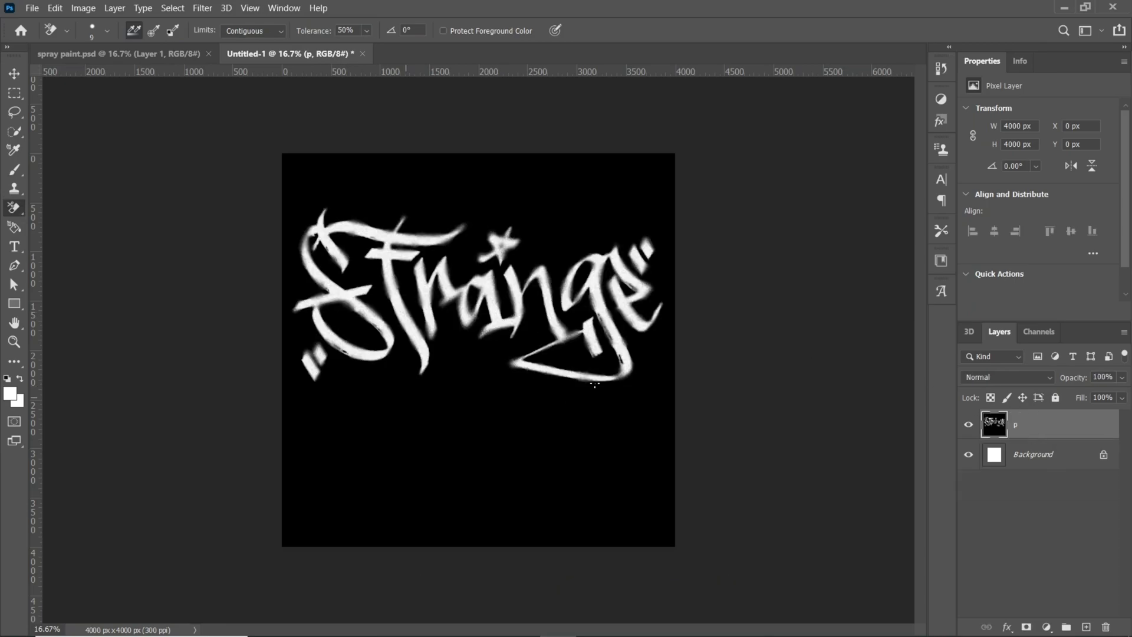
scroll(531, 325, up, 2)
scroll(531, 325, up, 2)
scroll(534, 324, up, 3)
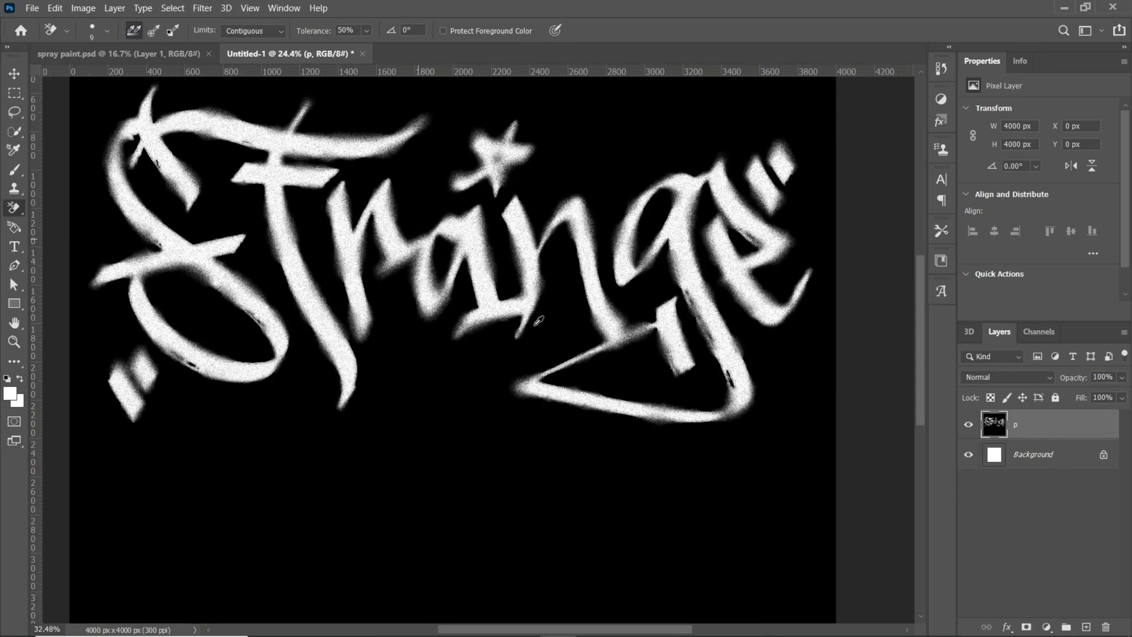
scroll(537, 322, up, 3)
scroll(538, 321, down, 3)
scroll(538, 321, down, 2)
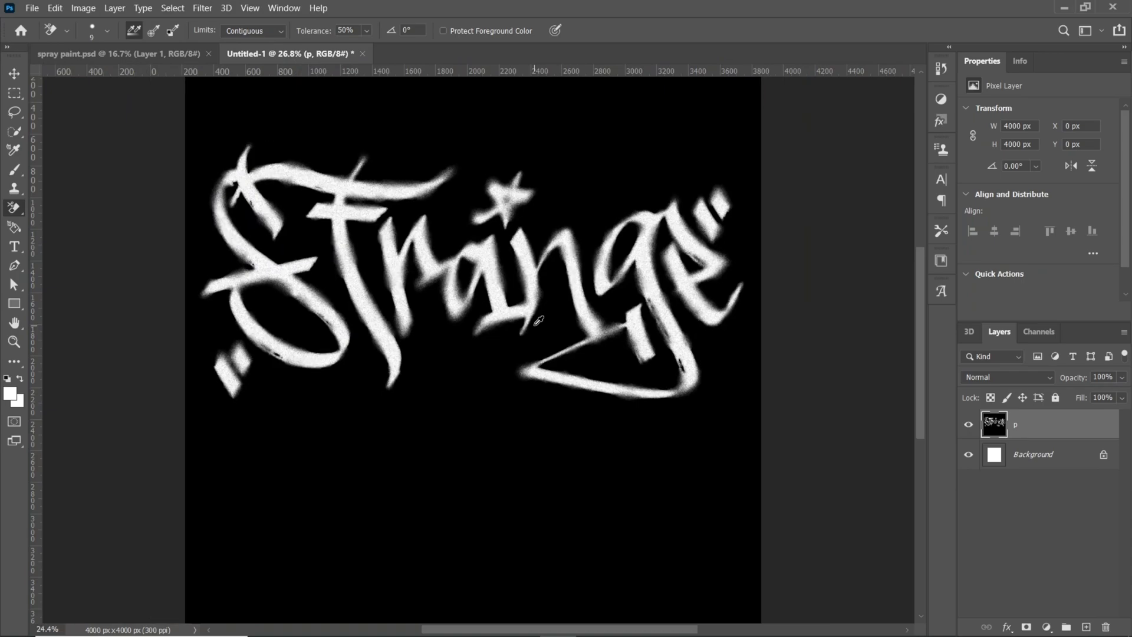
scroll(538, 321, up, 1)
scroll(672, 359, up, 1)
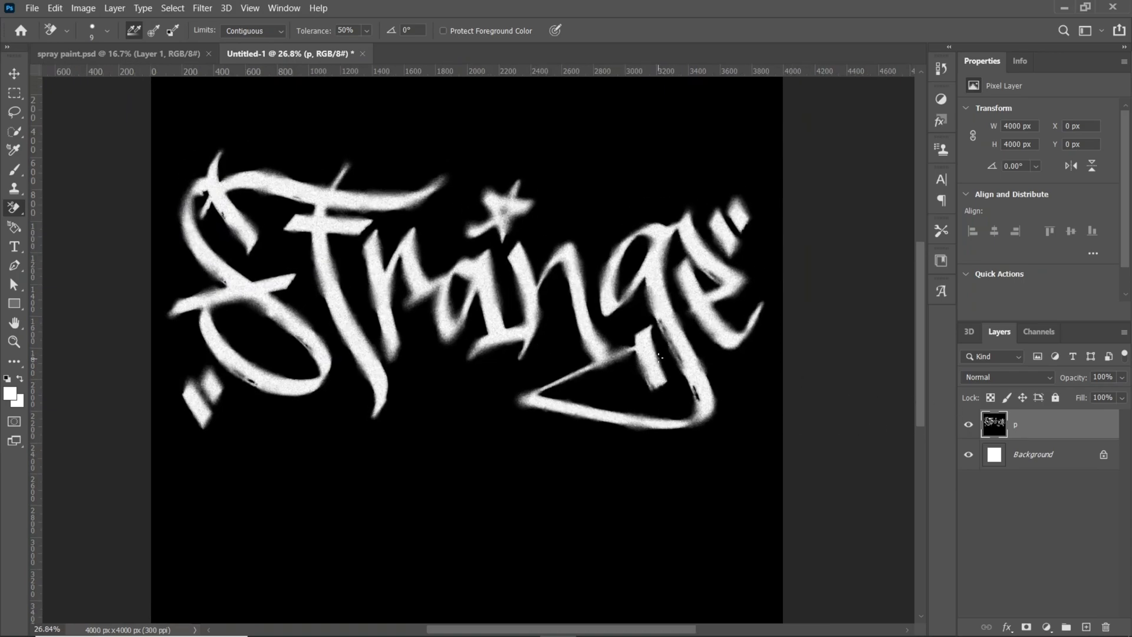
Soften the merged lettering with a Gaussian Blur
click(201, 8)
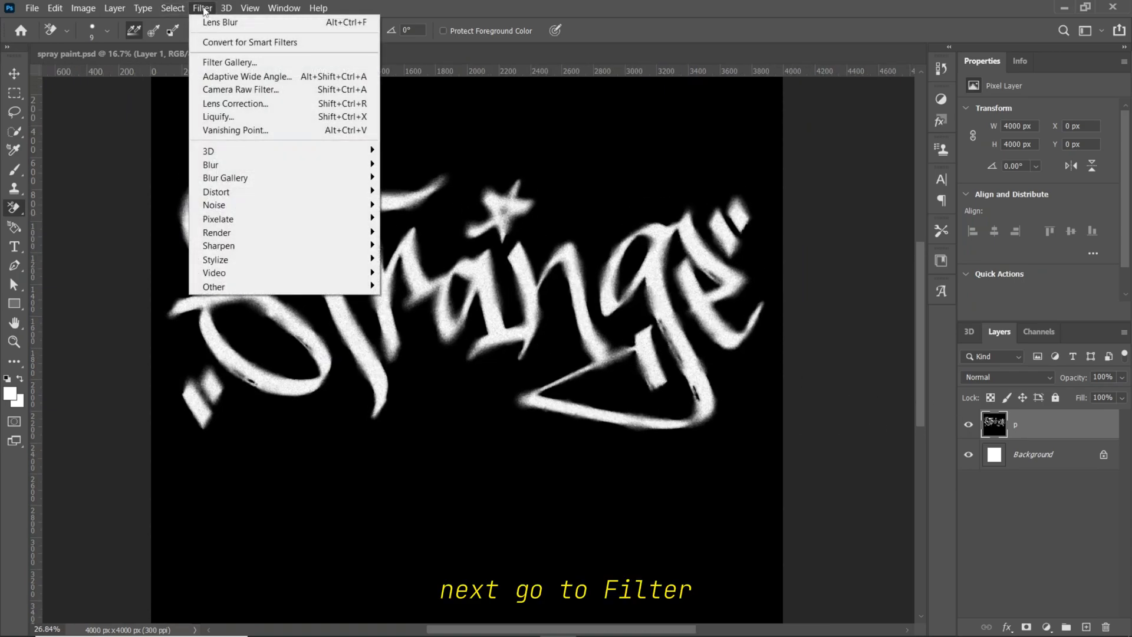
mouse_move(210, 165)
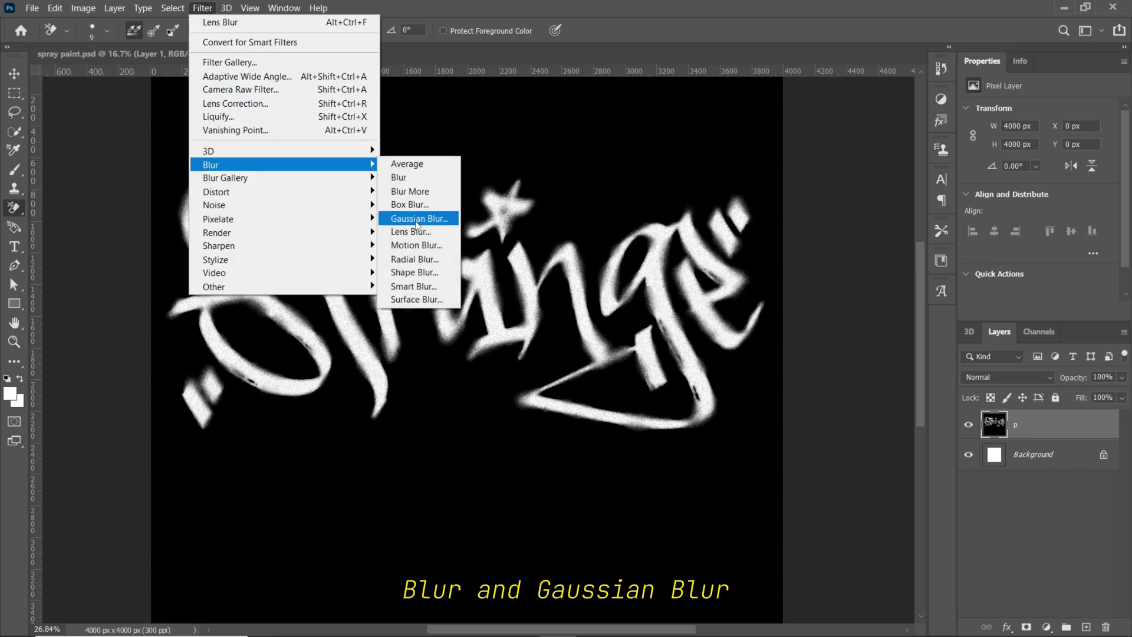
click(416, 221)
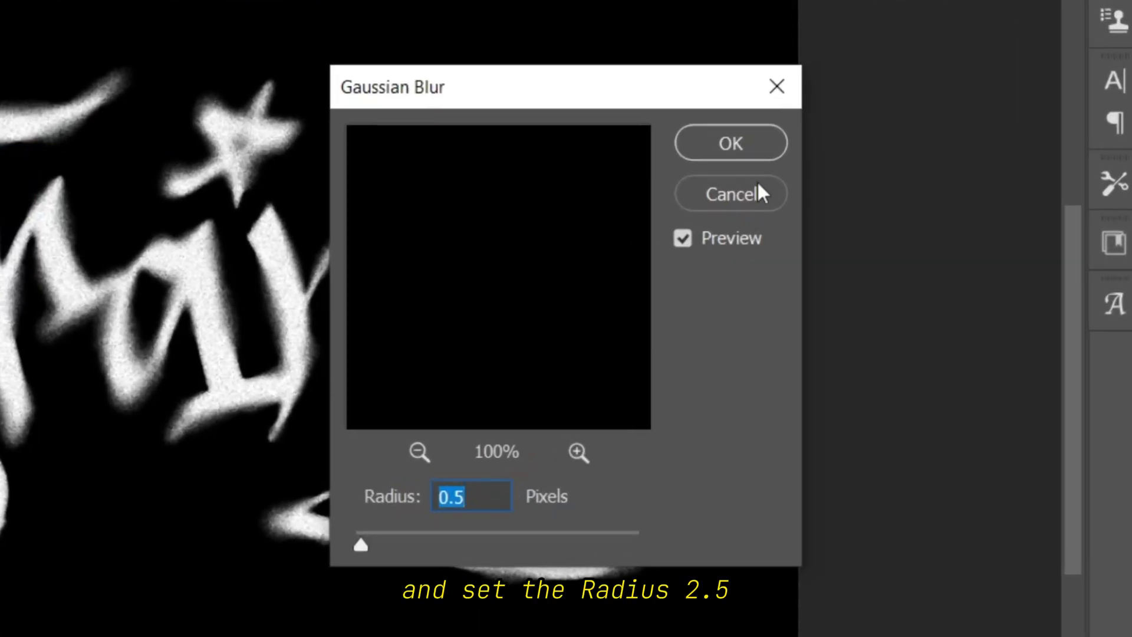
click(744, 172)
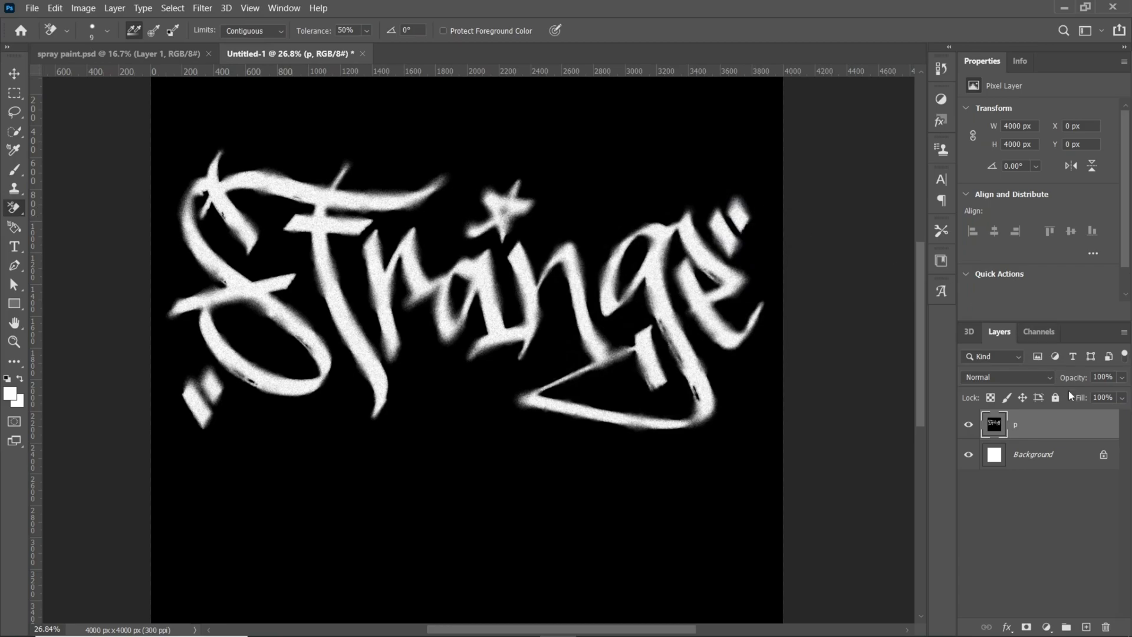
Pick the wall image in the tutorial images folder
scroll(751, 352, down, 1)
scroll(681, 353, down, 1)
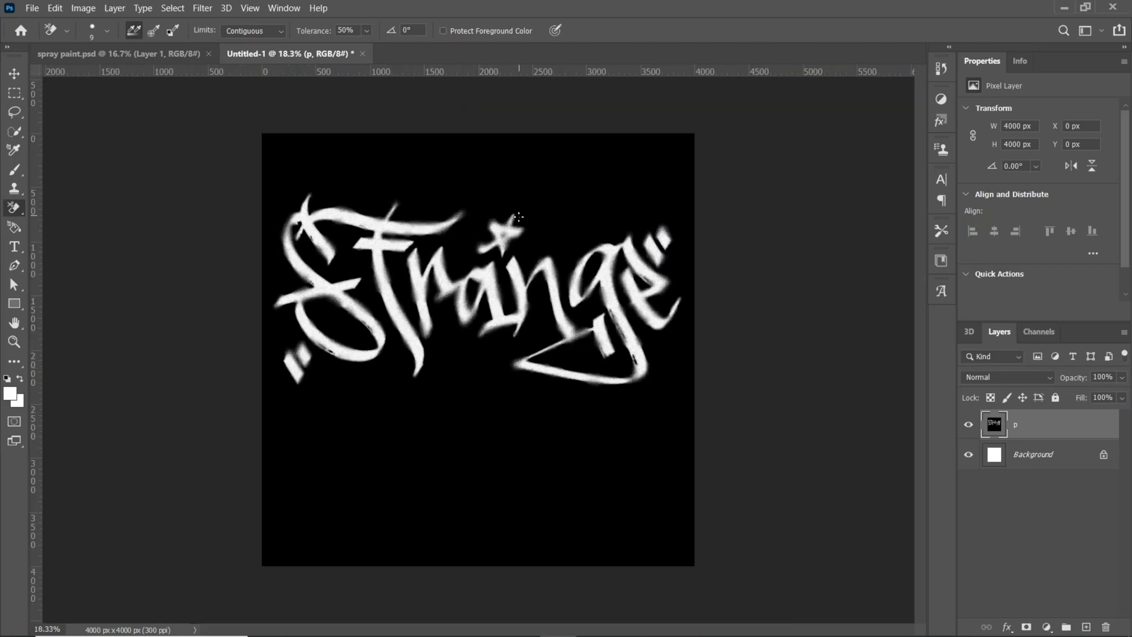
key(alt+Tab)
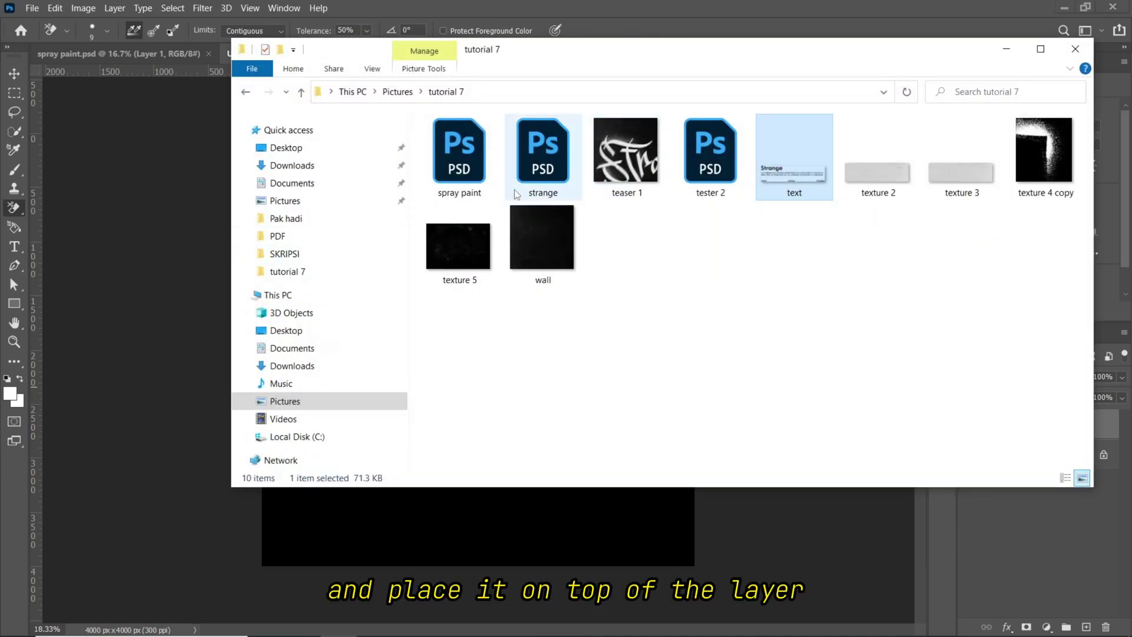
click(550, 242)
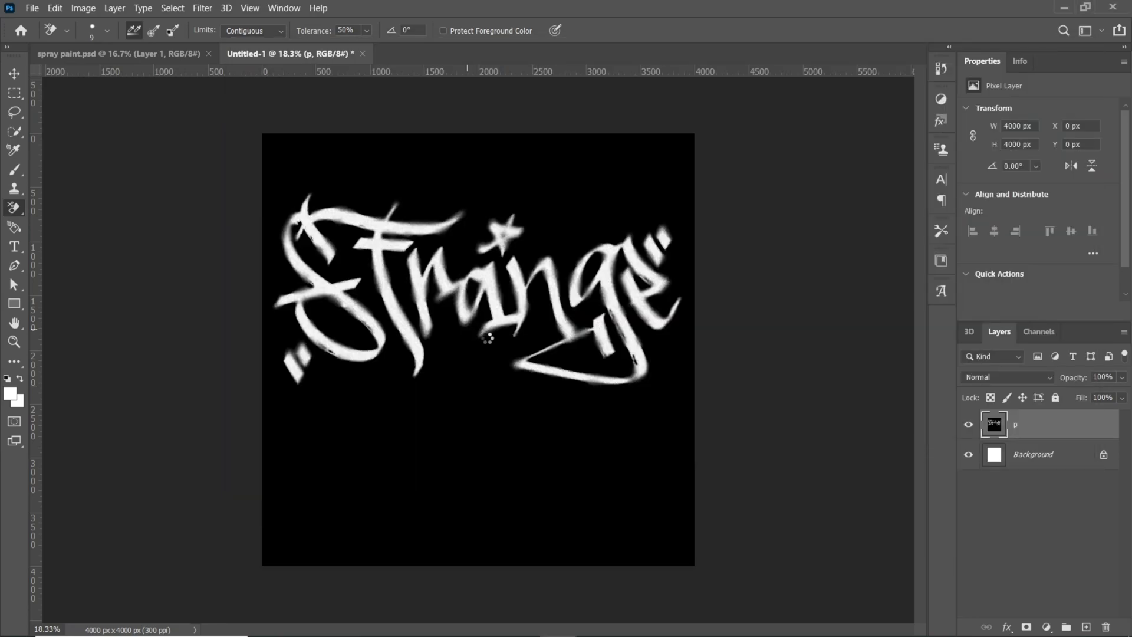
Place the wall image and change its blend mode so the lettering shows through
drag(550, 243, 487, 341)
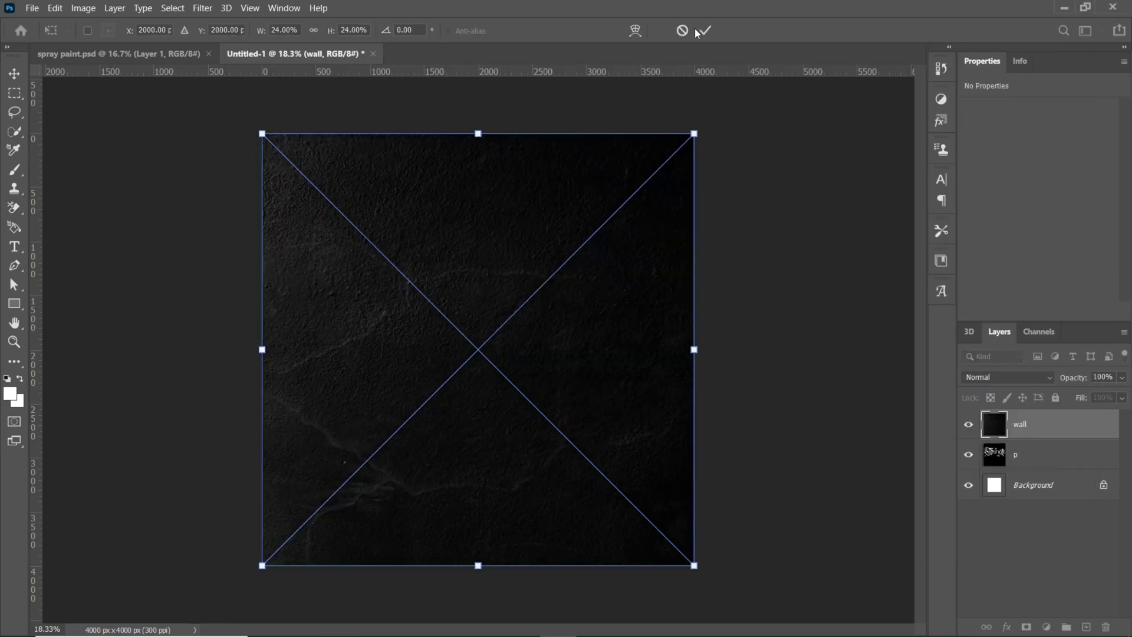
click(705, 30)
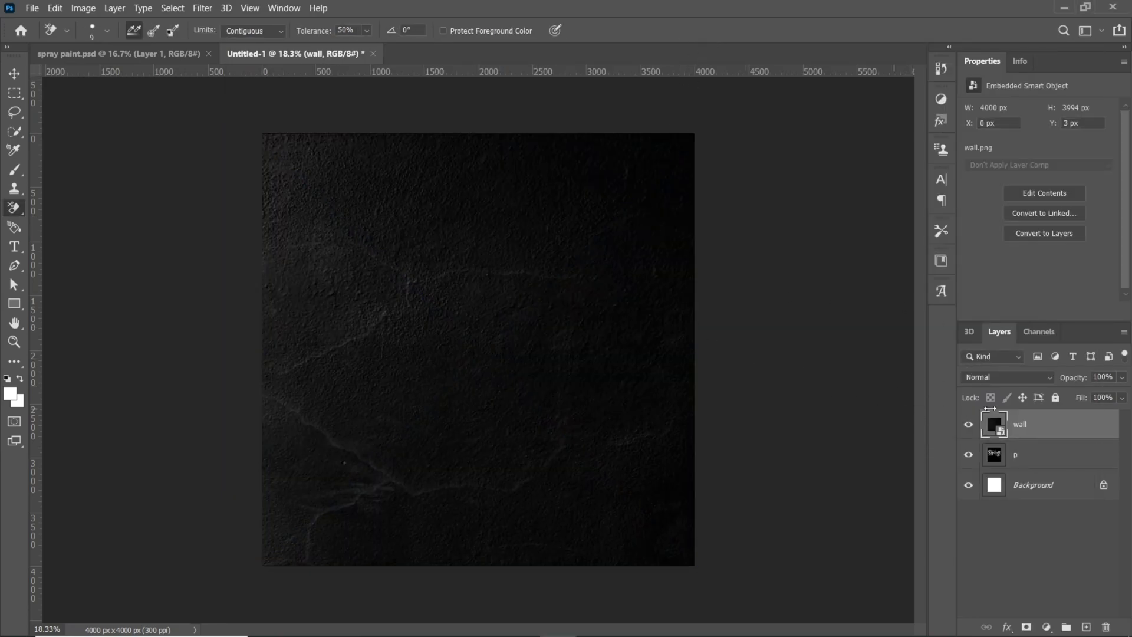
click(1041, 381)
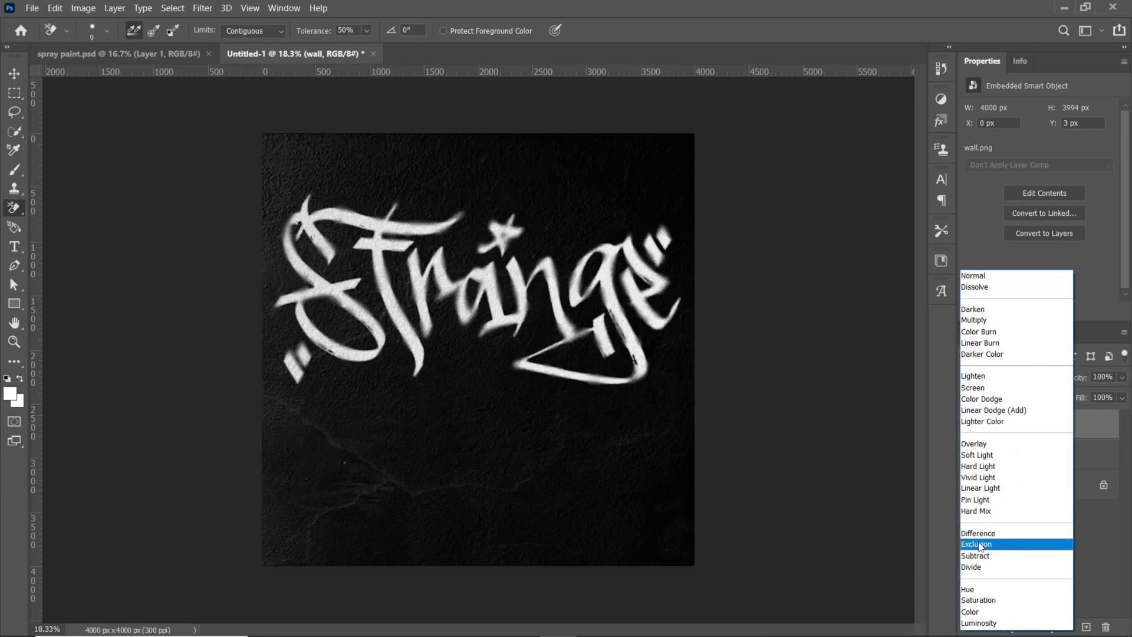
click(980, 546)
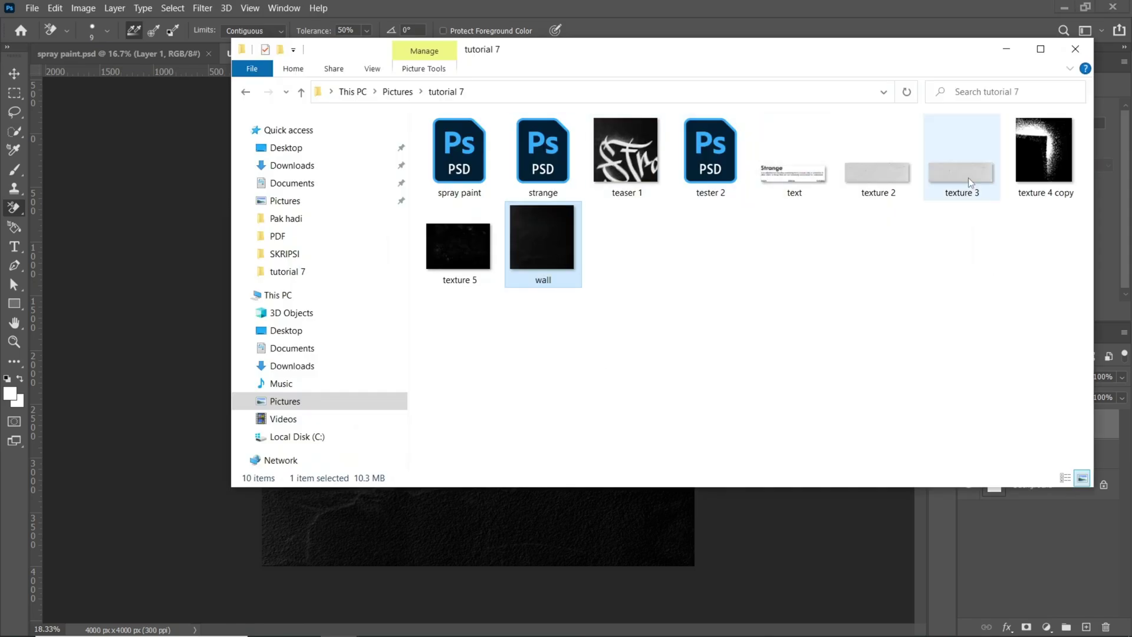
Place textures 2 and 3 along the canvas bottom and set texture 3 to Screen
mouse_move(1000, 239)
mouse_down()
mouse_move(908, 188)
mouse_move(476, 490)
mouse_up()
drag(477, 407, 580, 554)
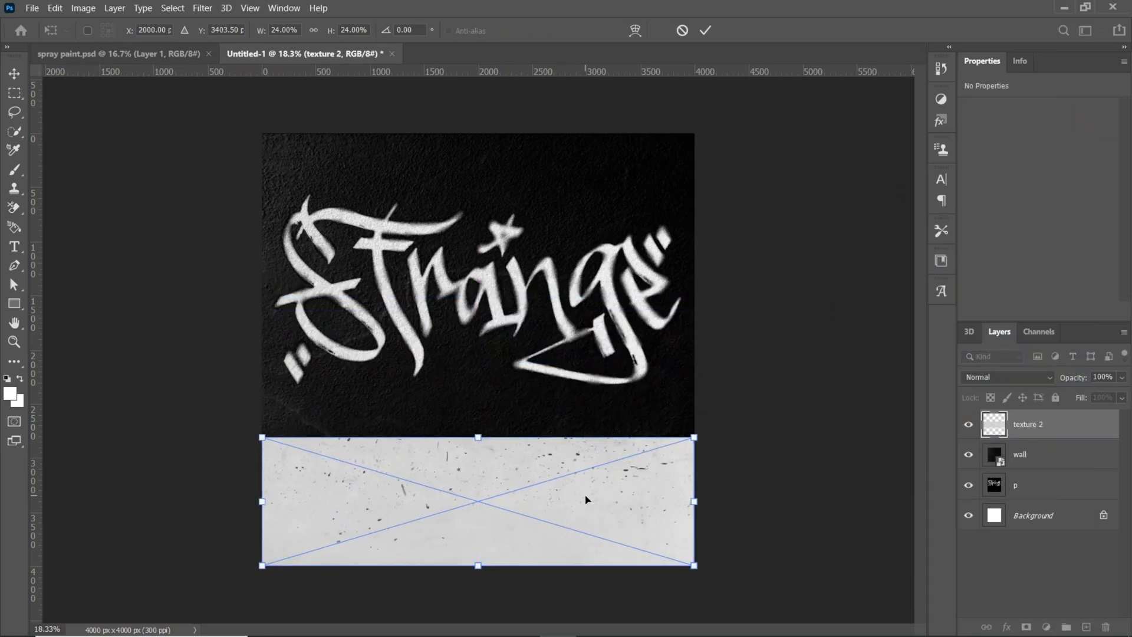
drag(586, 394, 592, 500)
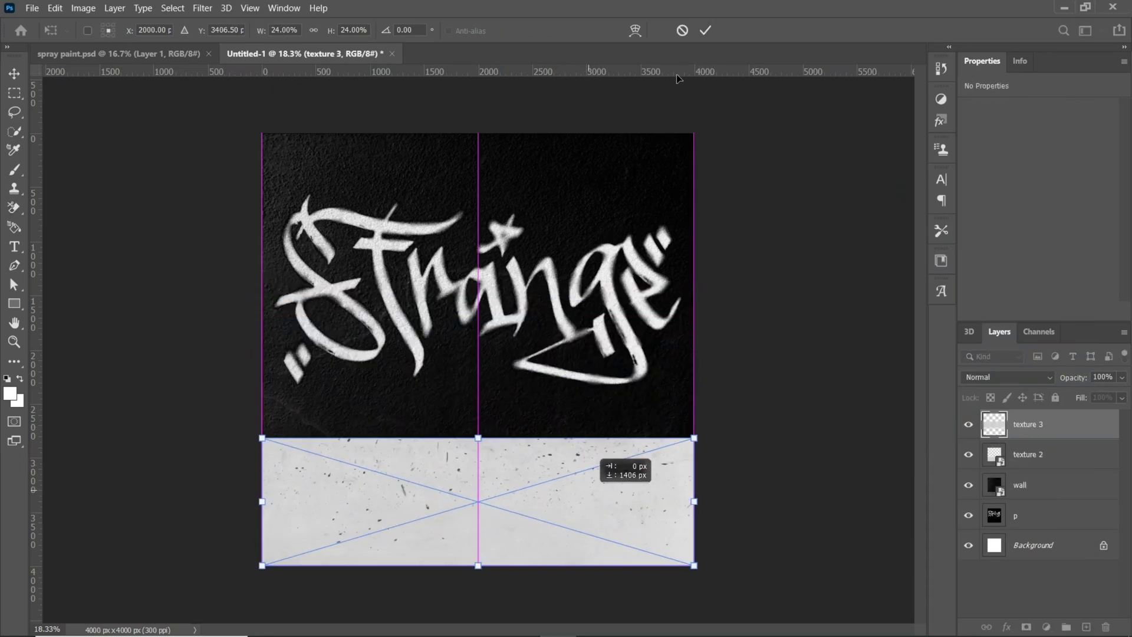
key(Return)
click(1007, 380)
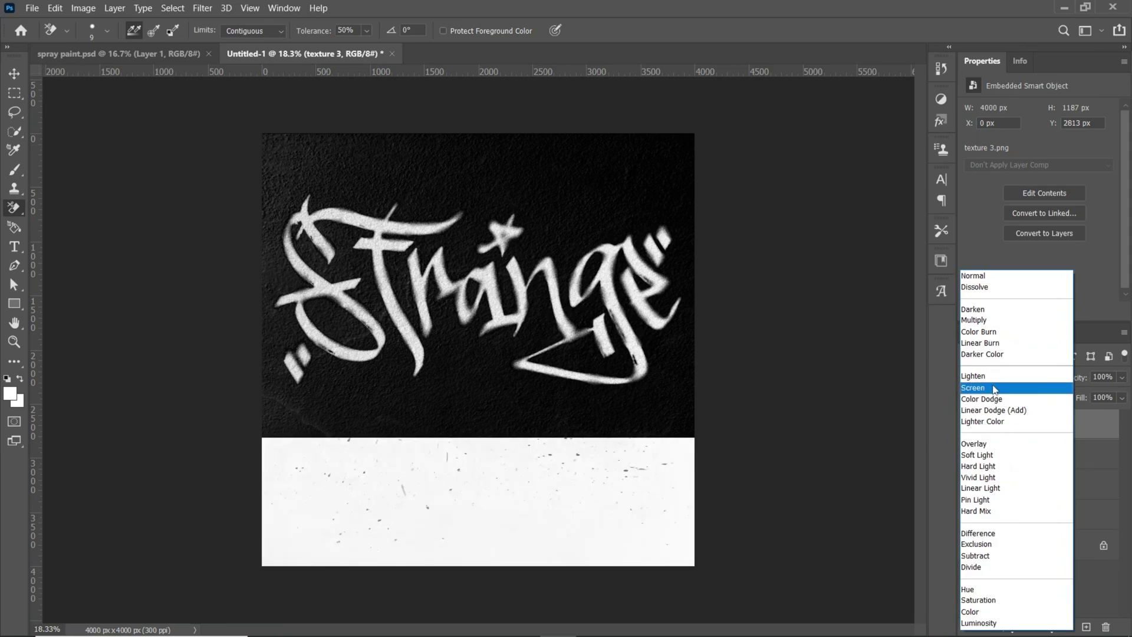
click(995, 388)
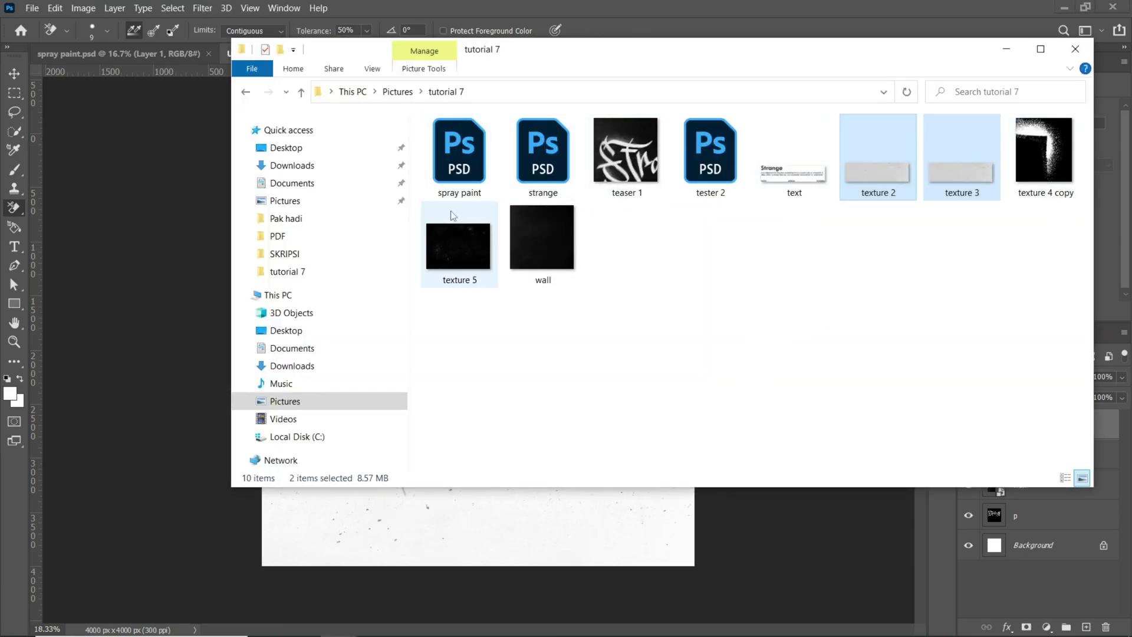
Place the 'Strange' definition text image on the bottom white panel and resize it to fit
drag(793, 188, 767, 233)
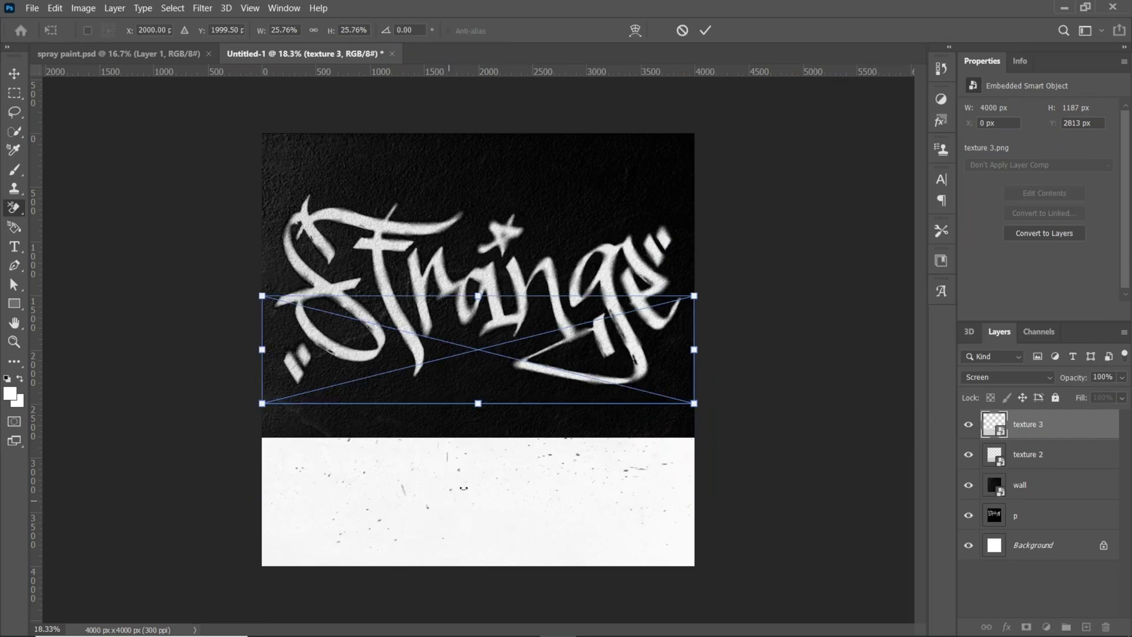
key(Return)
drag(530, 351, 531, 503)
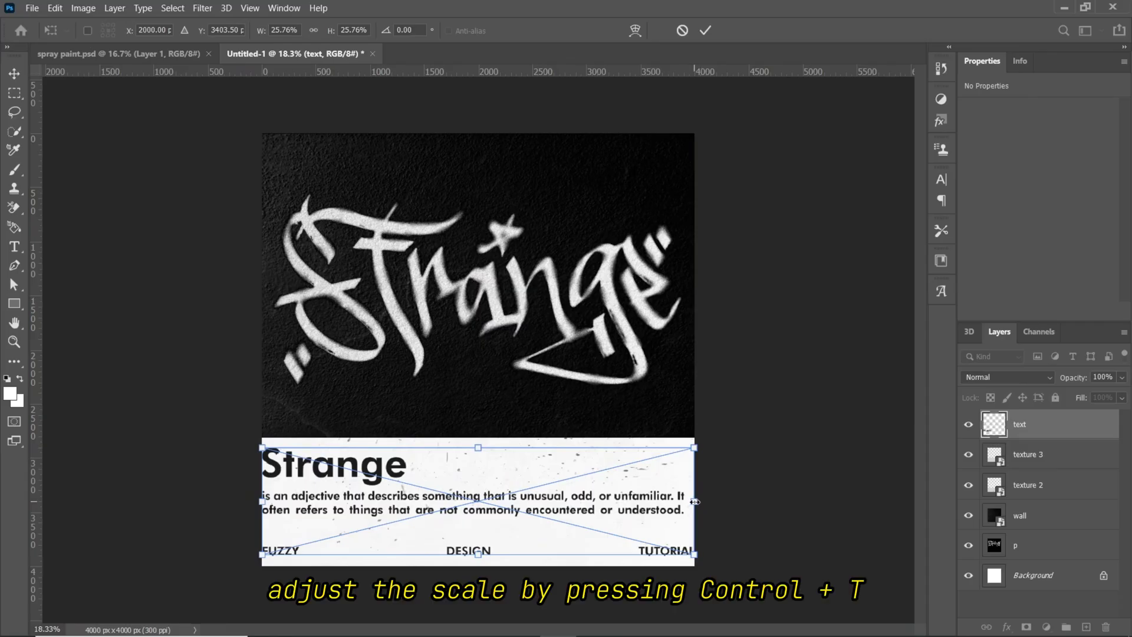
drag(692, 502, 677, 501)
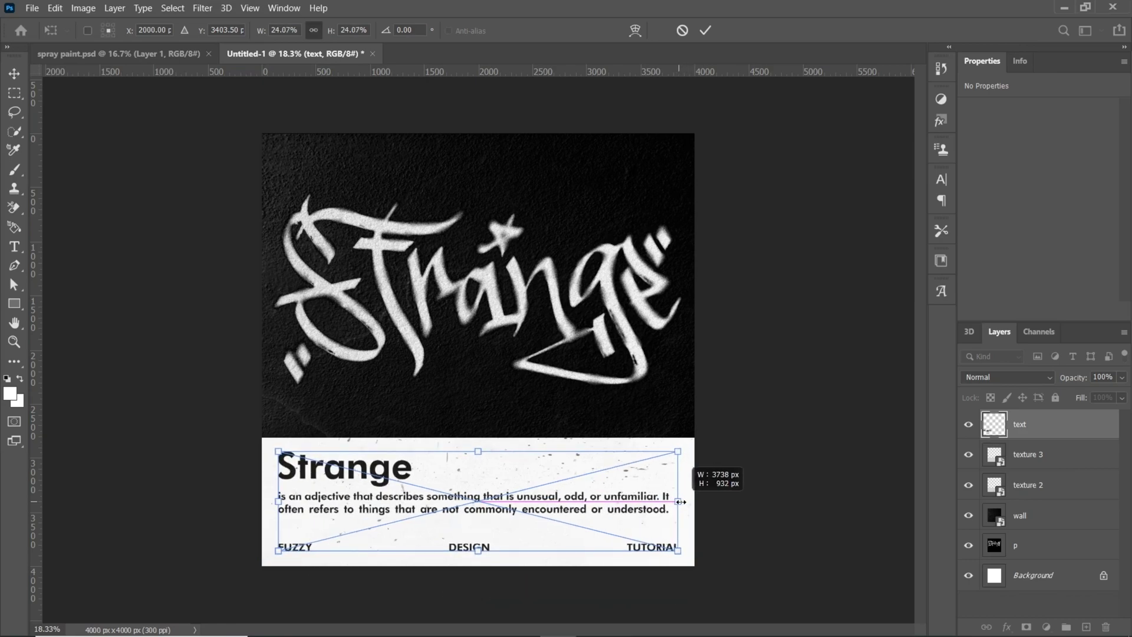
drag(677, 502, 680, 502)
key(Return)
Place another spray texture image over the Strange graffiti lettering
key(e)
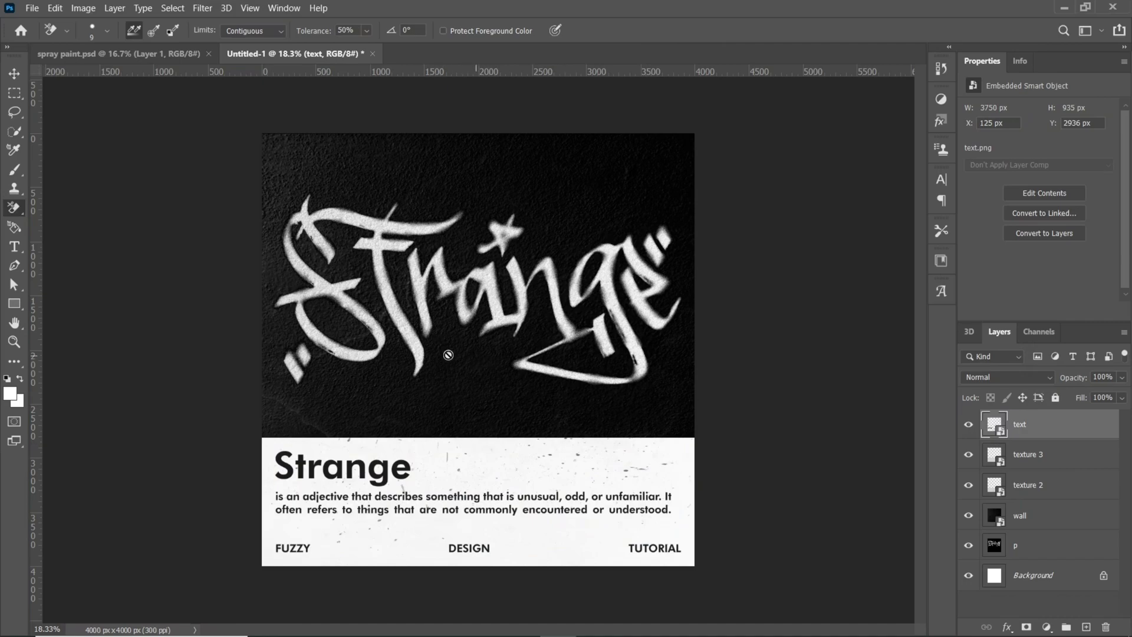
key(alt+Tab)
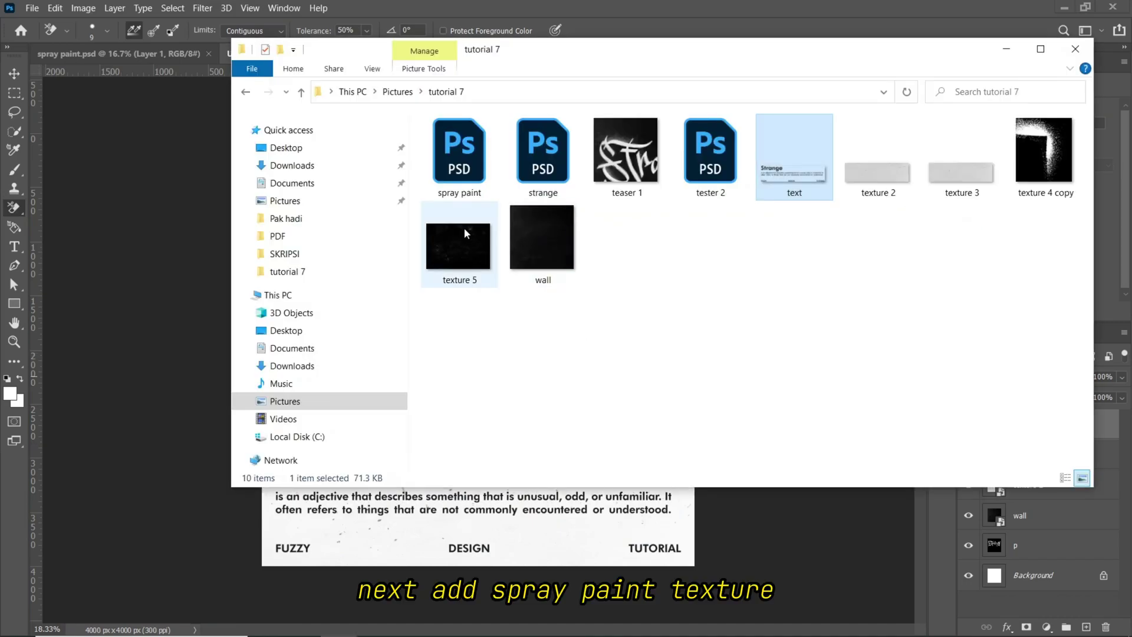
drag(1026, 177, 458, 288)
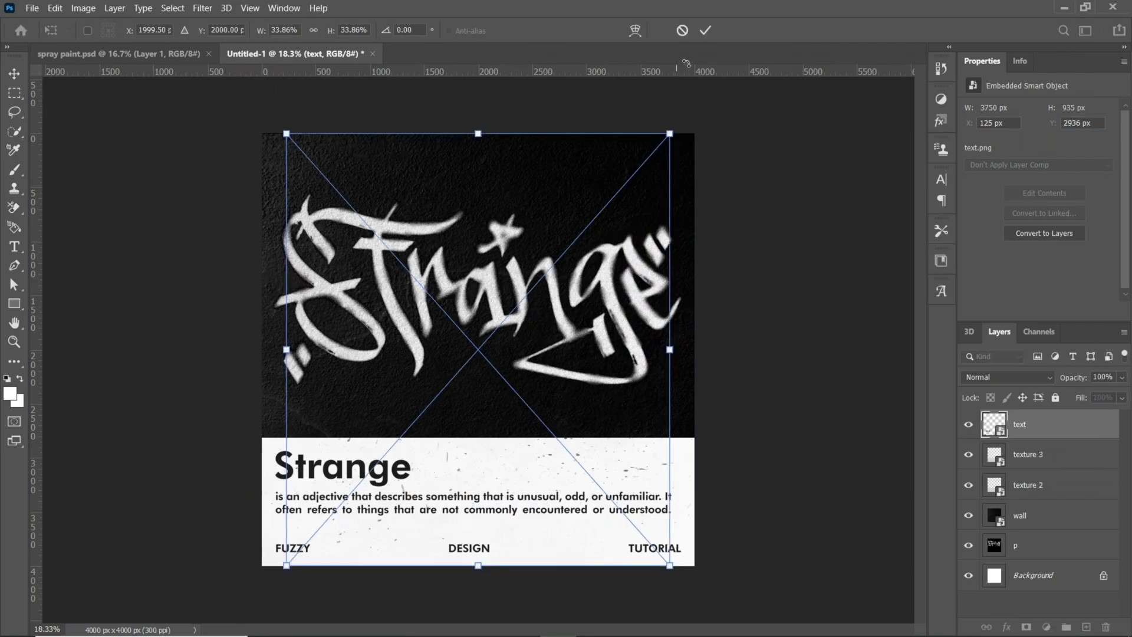
click(705, 30)
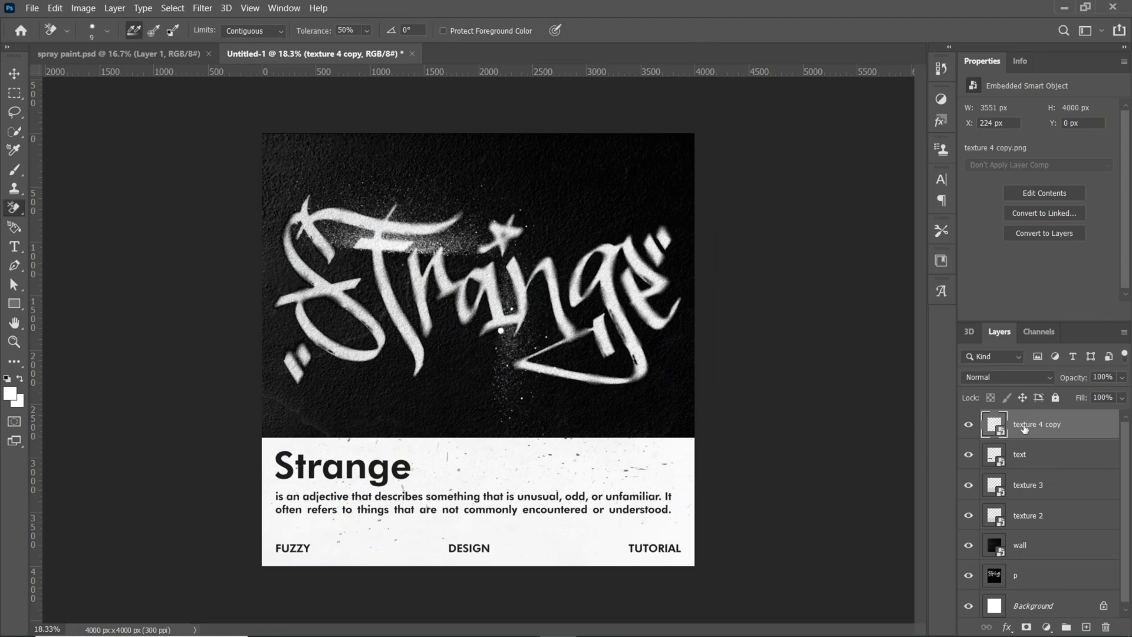
Scale the texture 4 copy down to about 23% and rasterize the layer
key(ctrl+t)
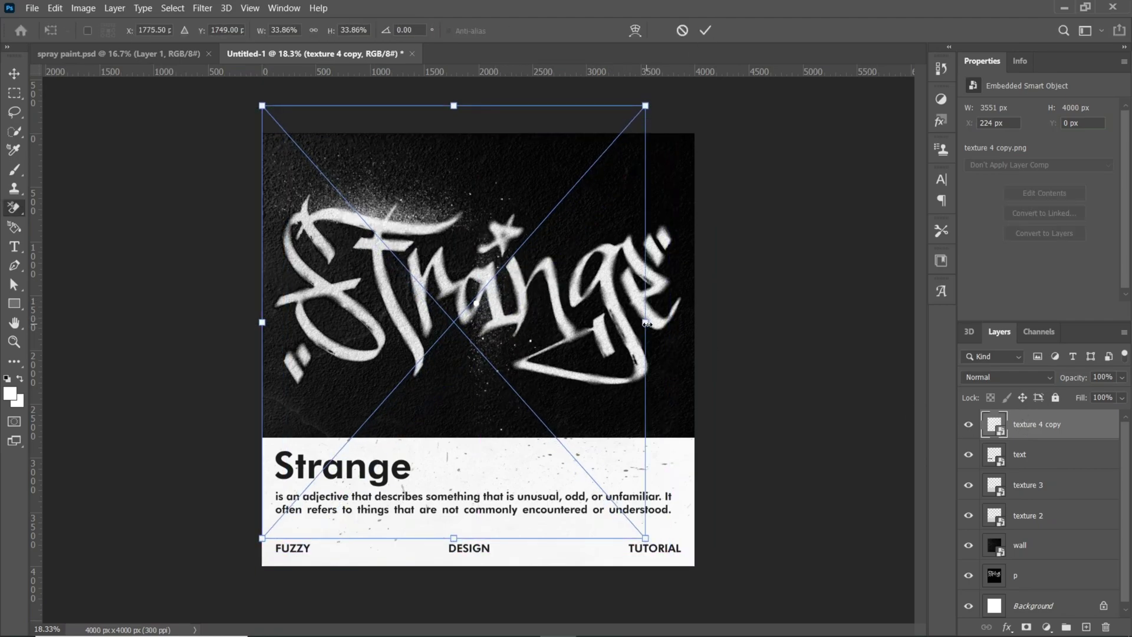
mouse_move(645, 323)
mouse_down()
mouse_move(552, 318)
mouse_move(485, 292)
mouse_move(493, 286)
mouse_up()
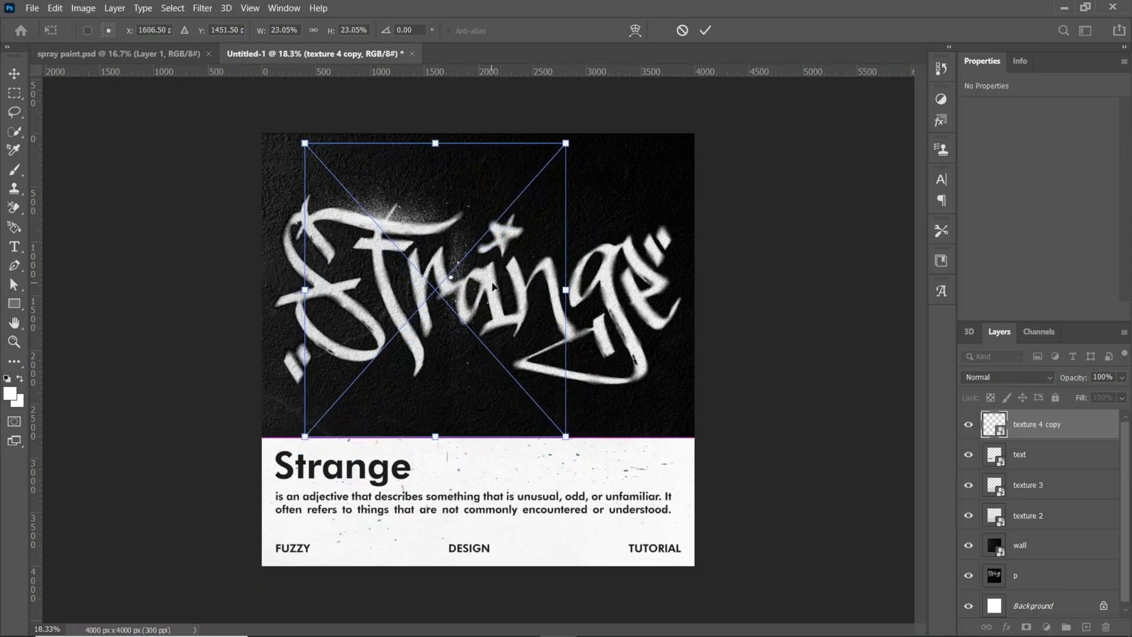
click(705, 30)
key(e)
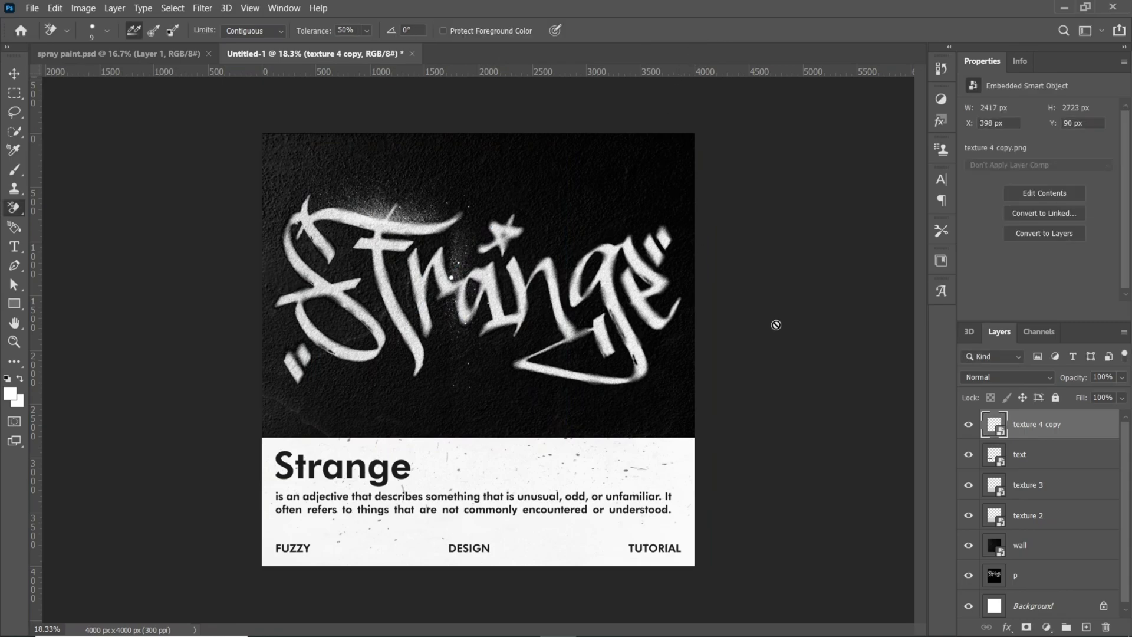
right_click(1058, 429)
click(891, 271)
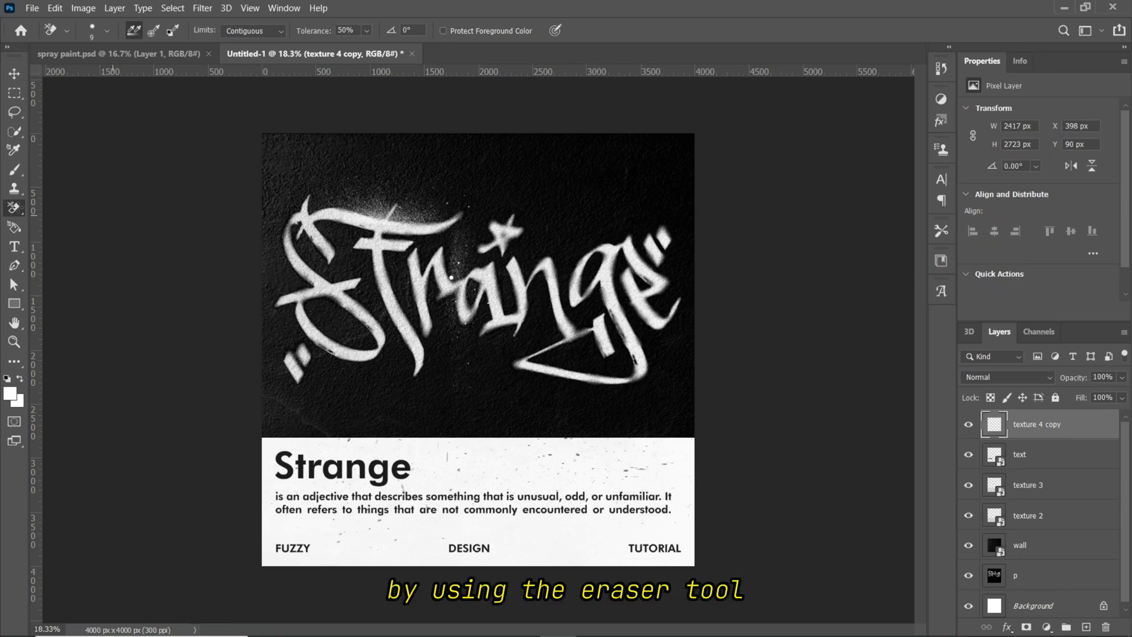
Erase the stray spray speckles around the 'a' with the Eraser Tool
right_click(14, 209)
click(62, 208)
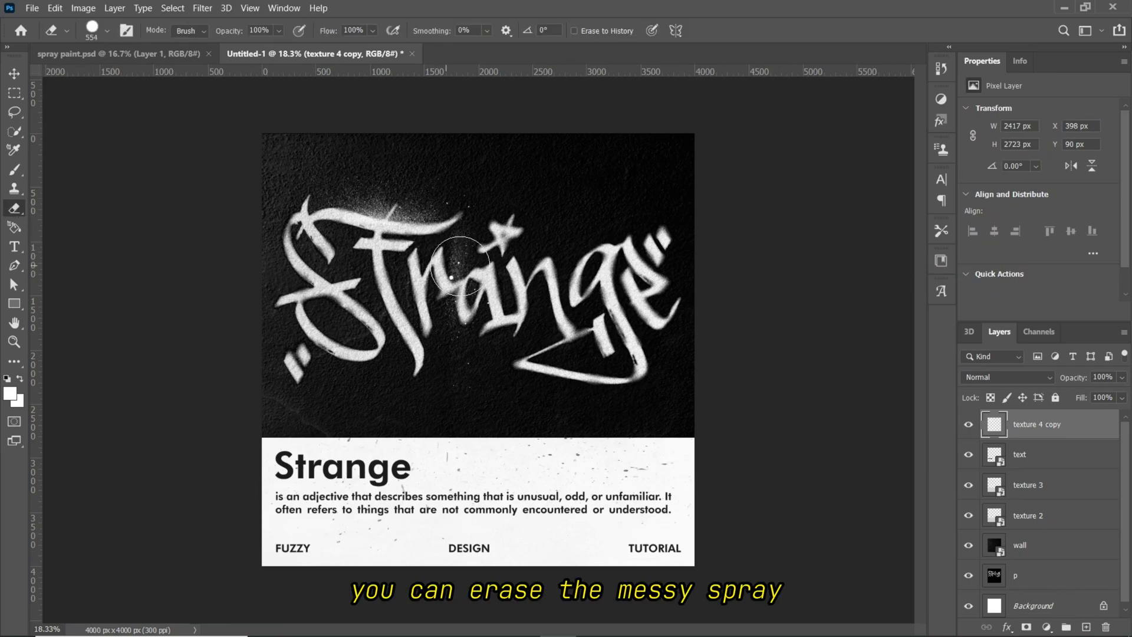
drag(466, 251, 508, 296)
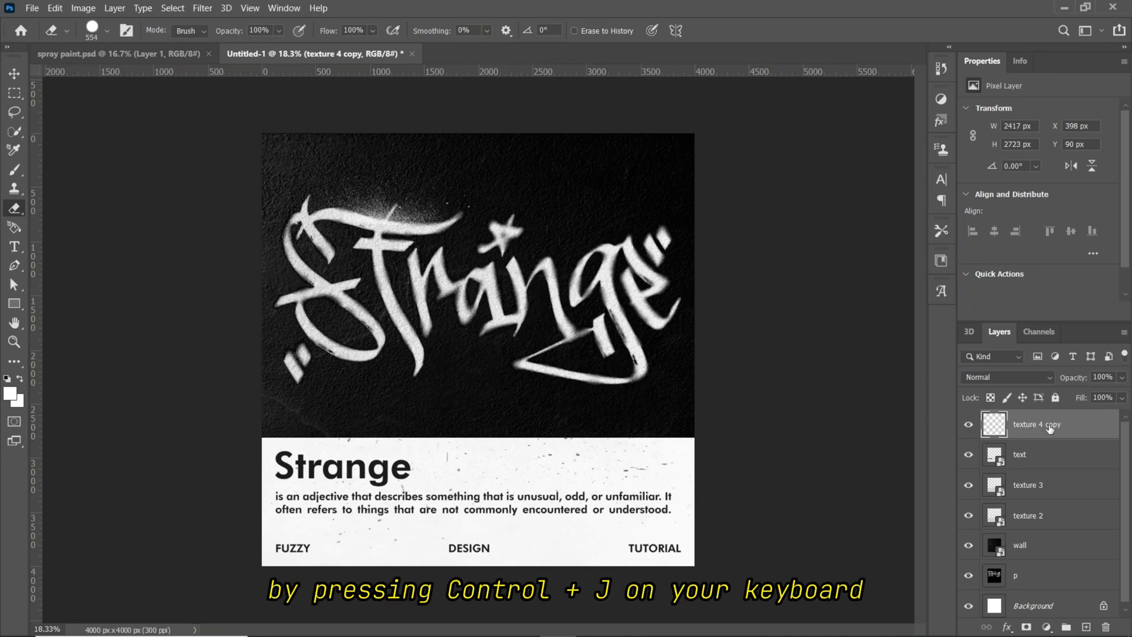
Duplicate the spray texture and move the copy right and down
key(ctrl+j)
key(ctrl+t)
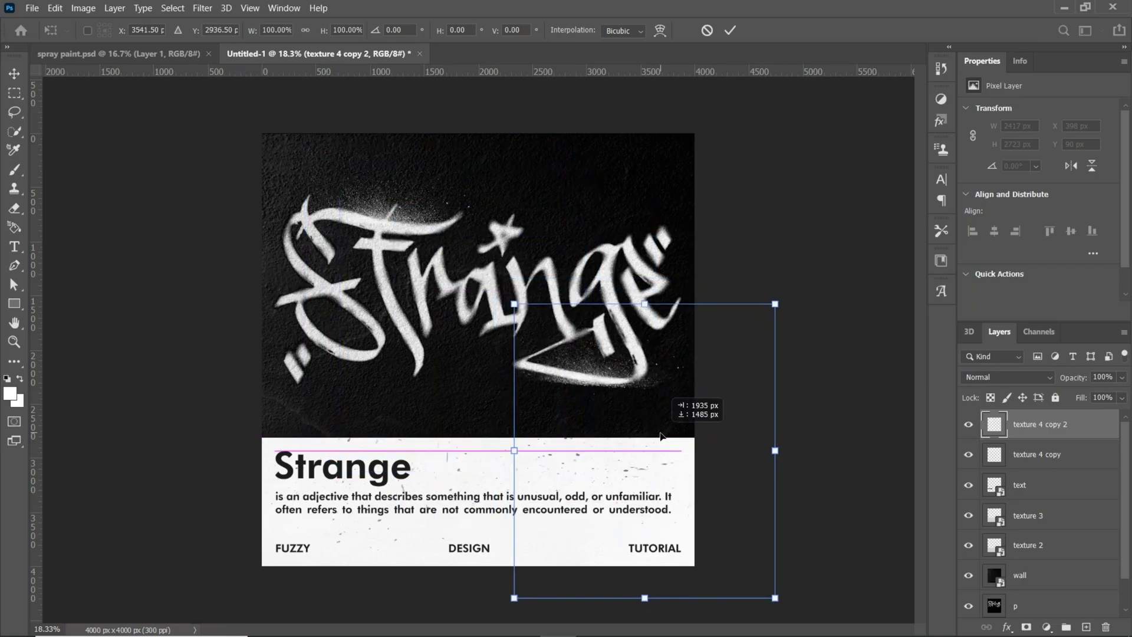
drag(556, 351, 722, 472)
click(730, 30)
key(e)
Add a third texture copy moved left and rotated about 53°, then select texture 5
key(ctrl+j)
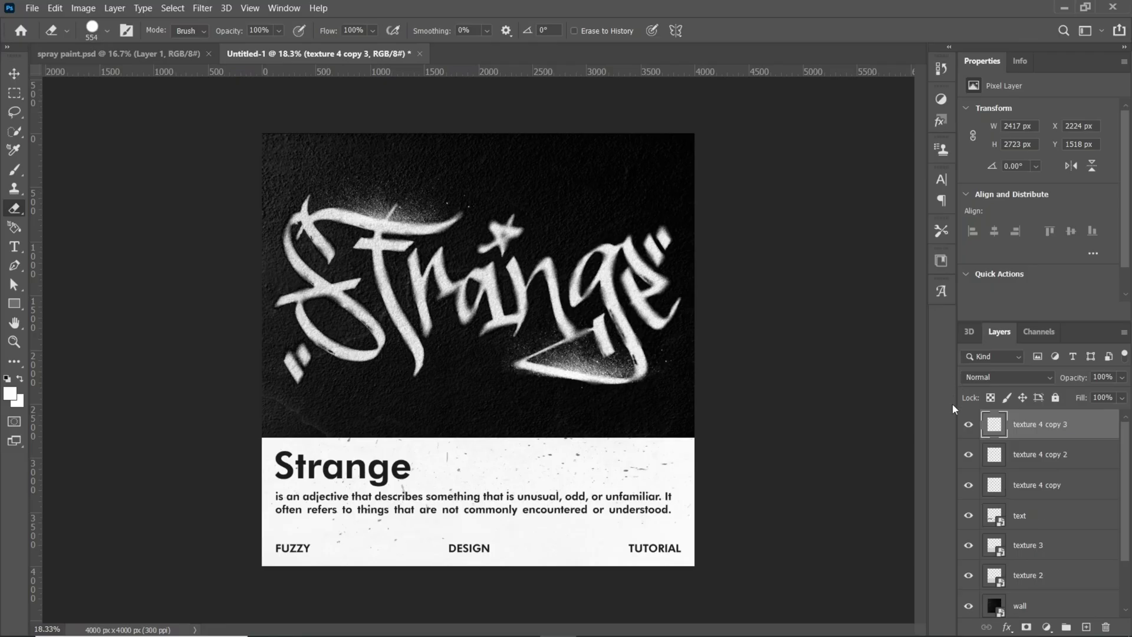
key(ctrl+t)
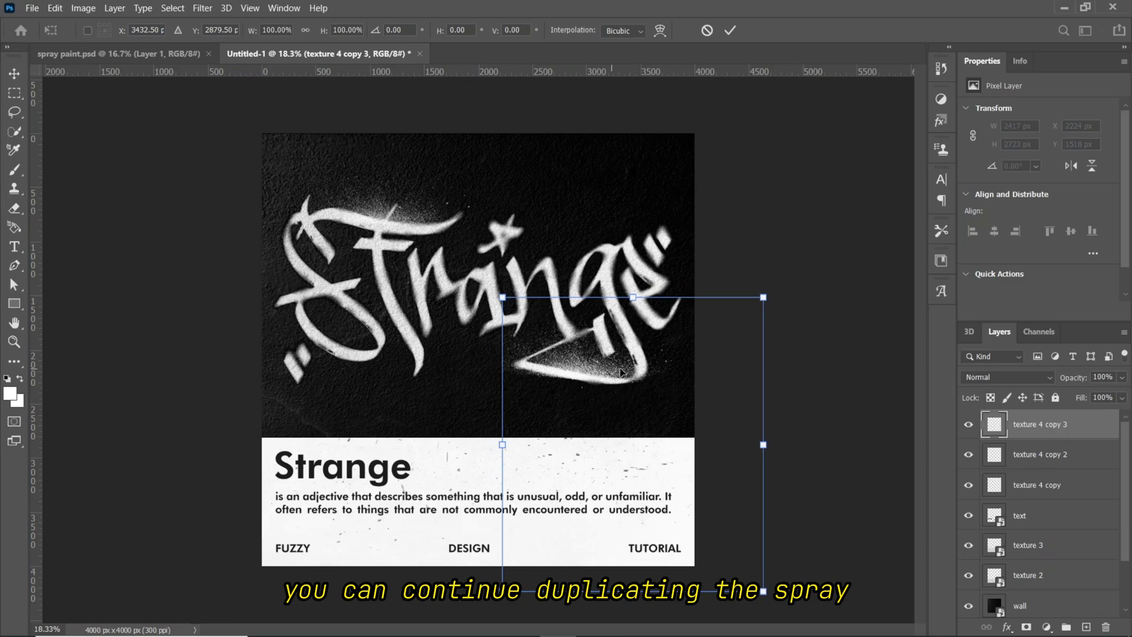
drag(540, 361, 385, 342)
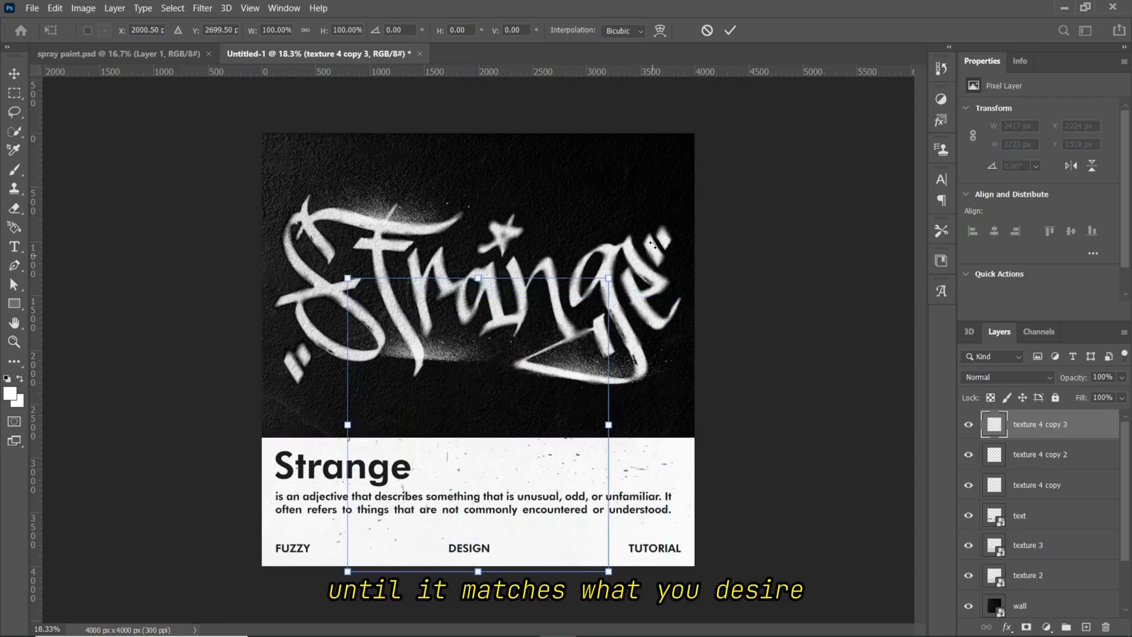
drag(709, 298, 681, 452)
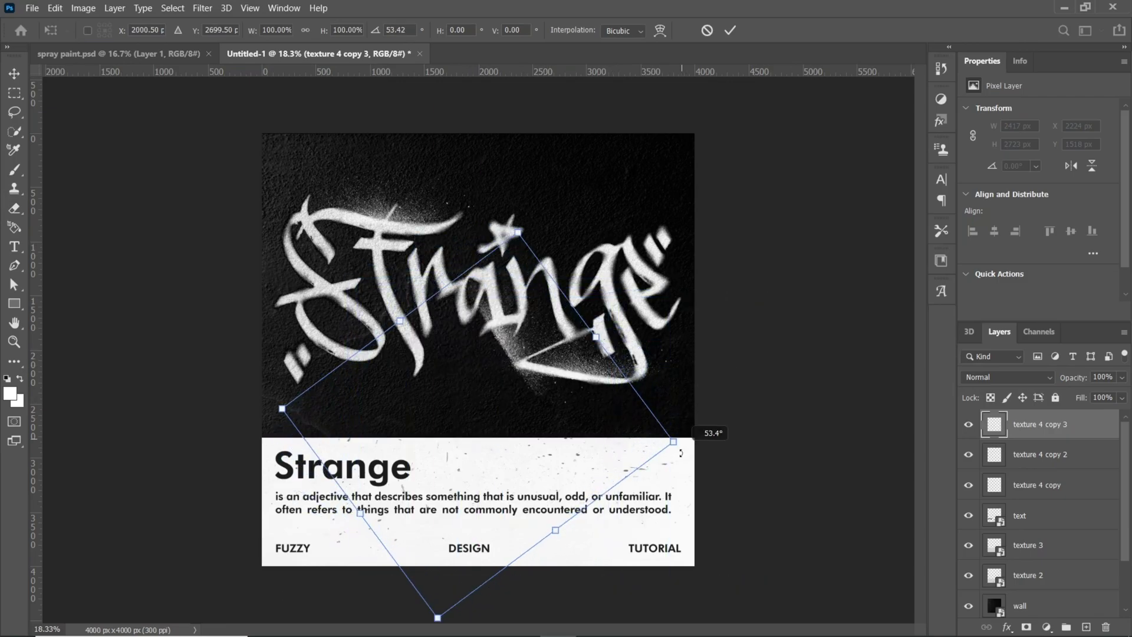
drag(590, 389, 474, 354)
drag(585, 69, 619, 96)
key(Return)
key(e)
key(alt+Tab)
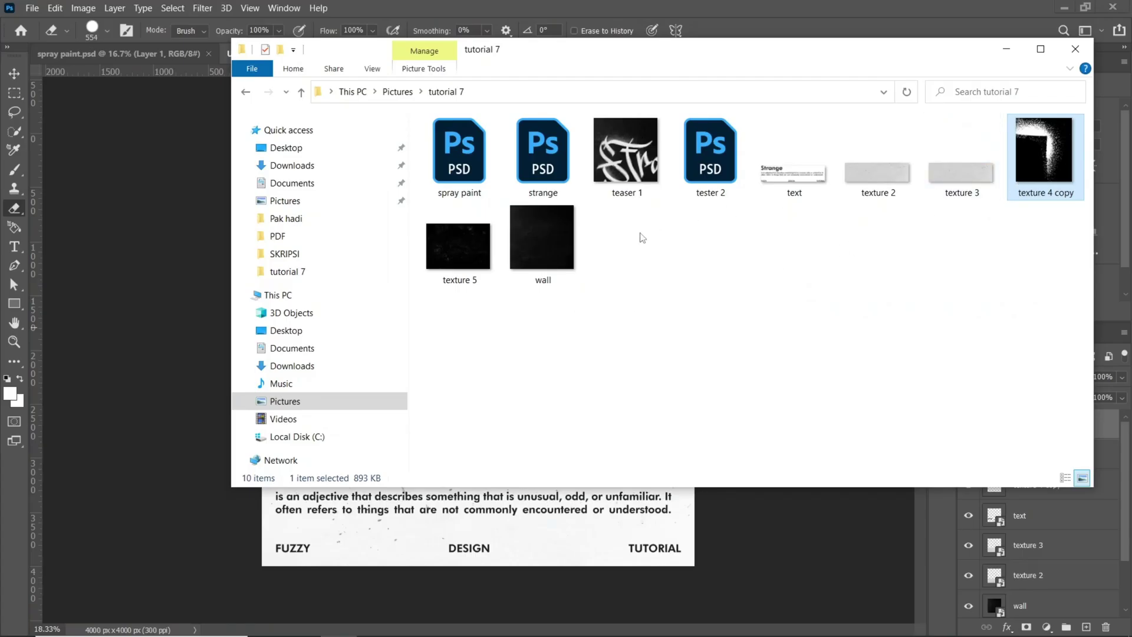
click(542, 242)
Place texture 5 on the canvas, aligned to the top over the dark wall
drag(449, 251, 474, 255)
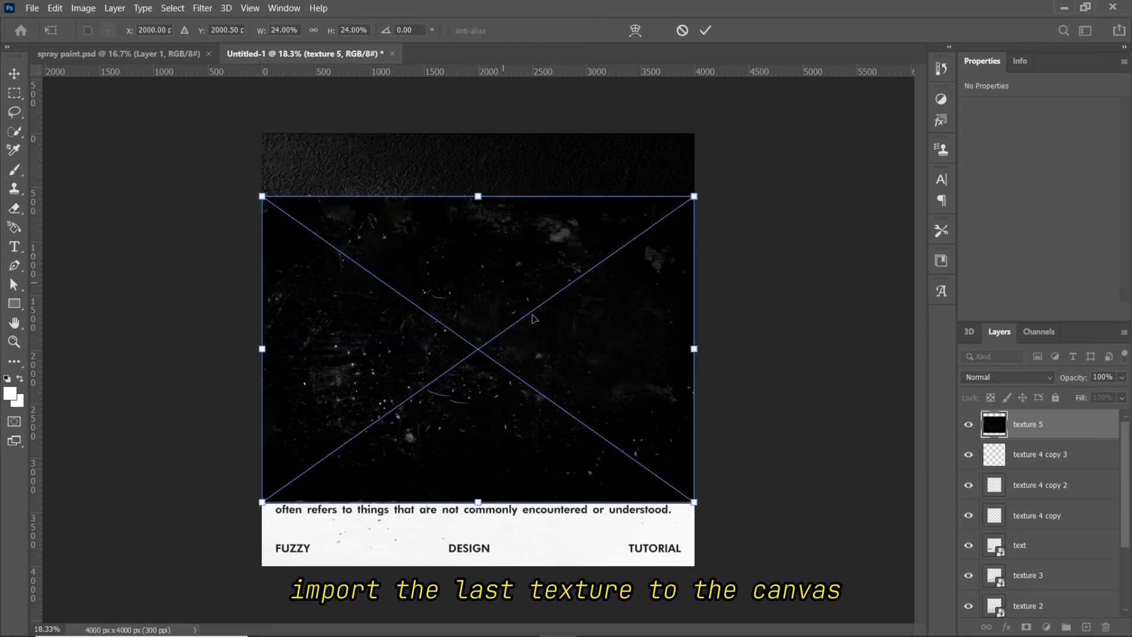
drag(534, 320, 541, 254)
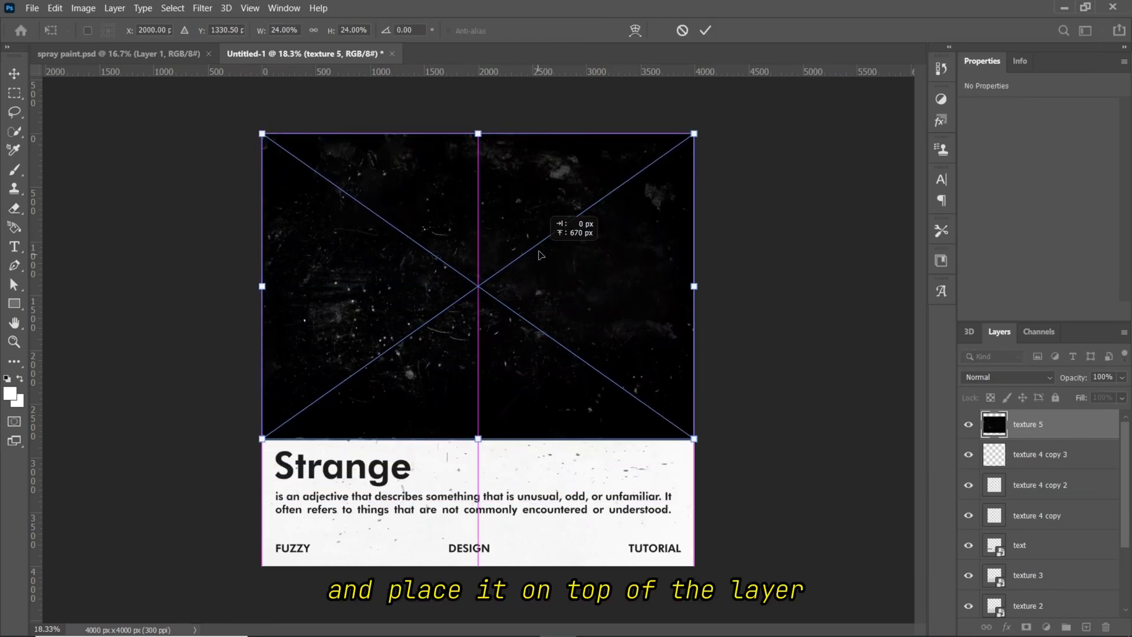
drag(541, 254, 542, 252)
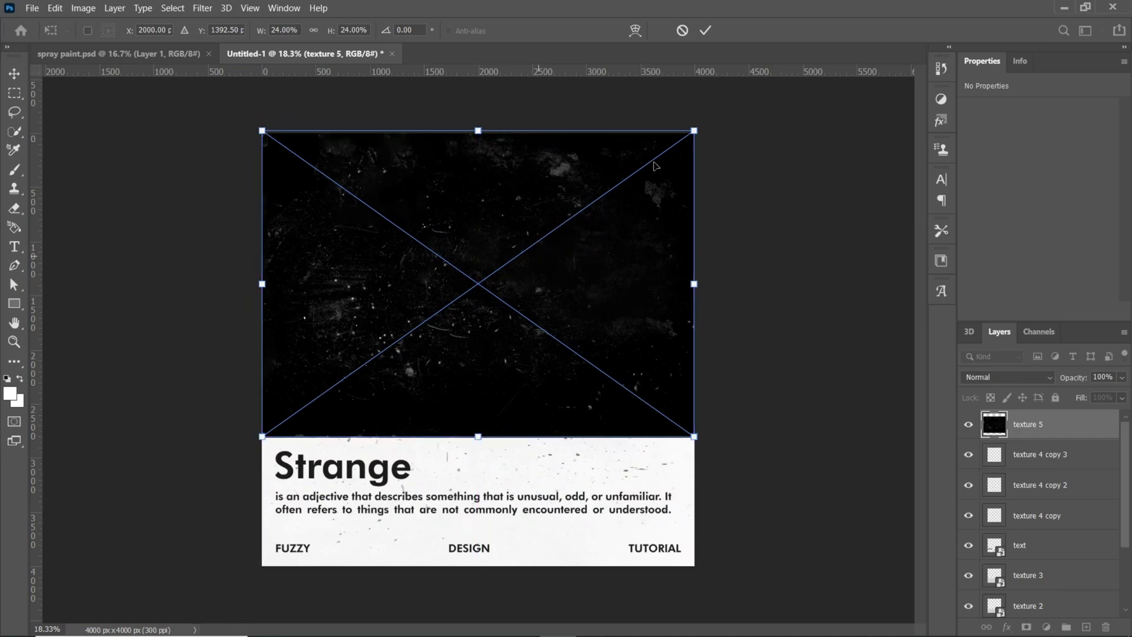
click(705, 30)
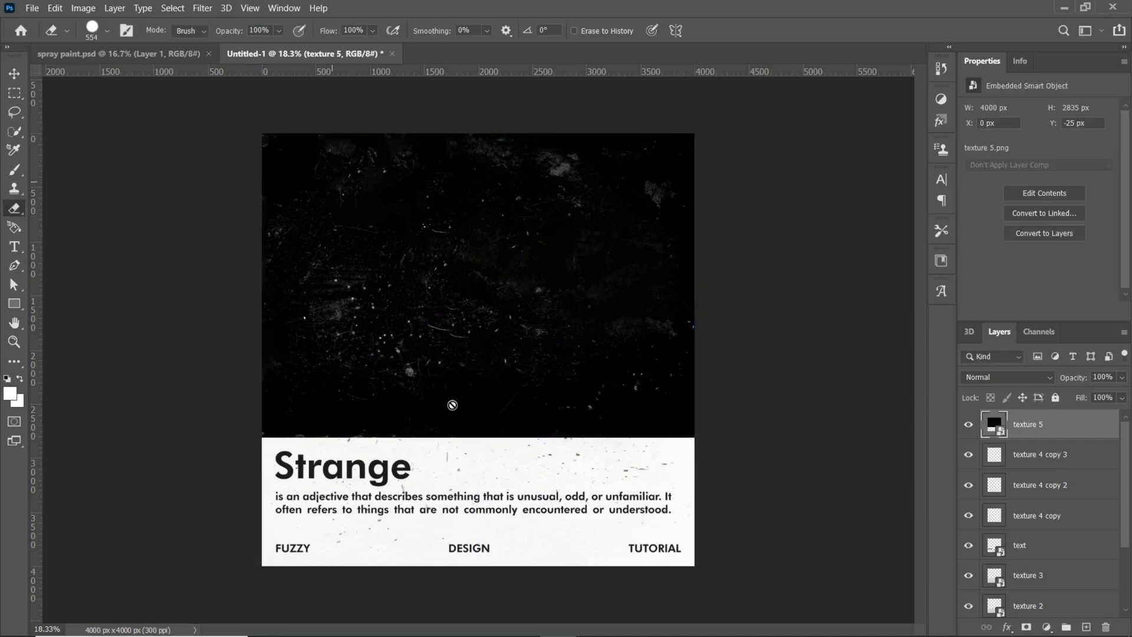
Set texture 5's layer blend mode to Screen
click(1051, 380)
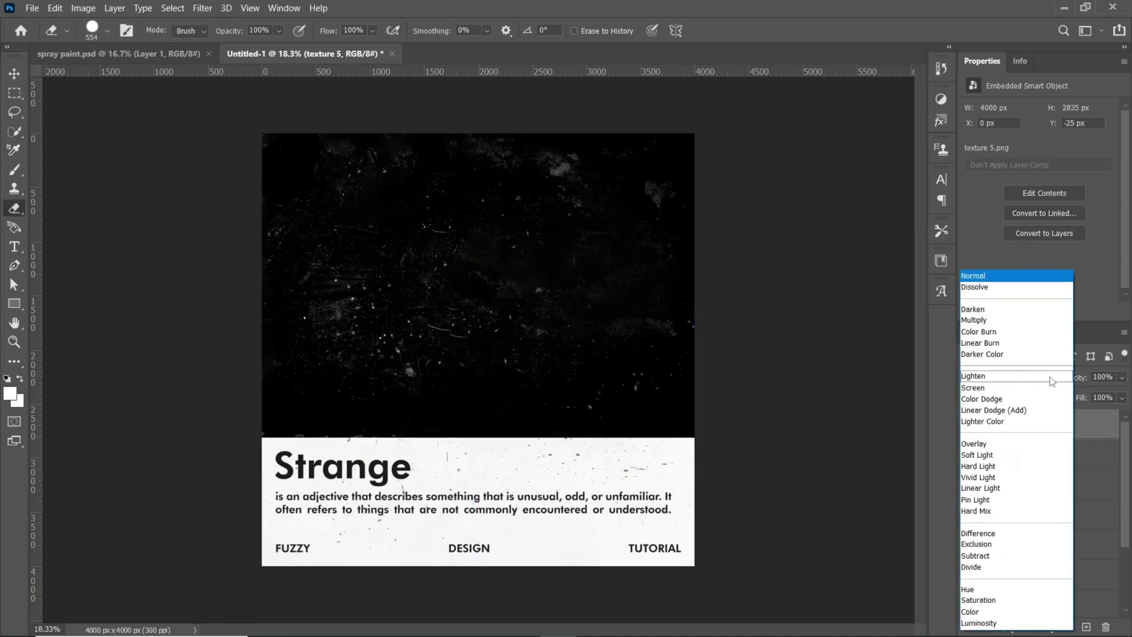
key(Up)
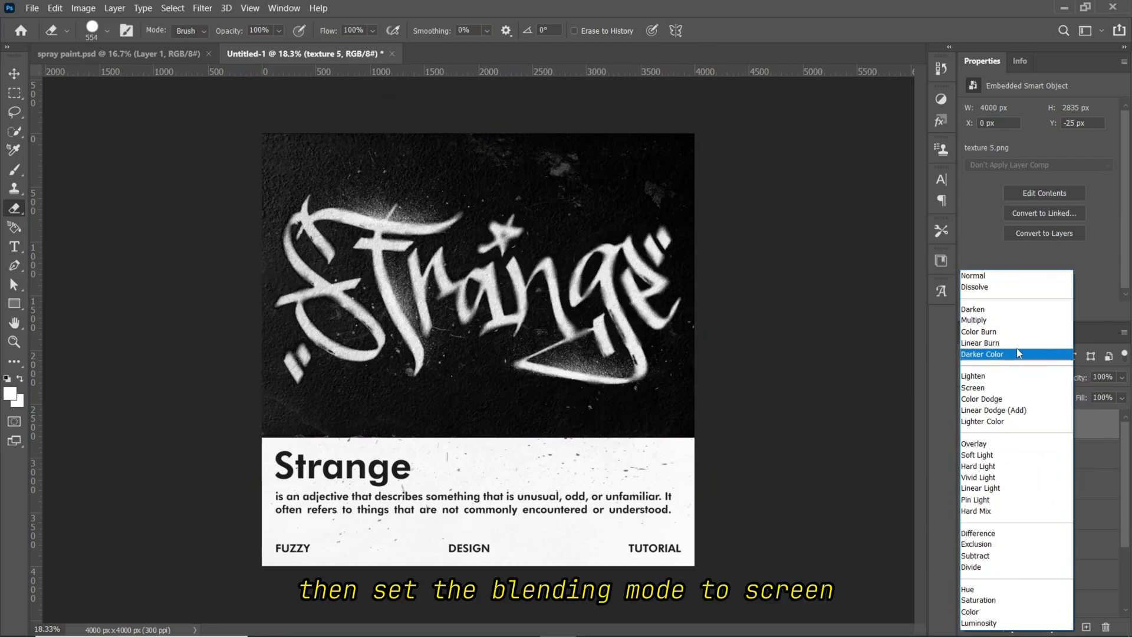
key(Up)
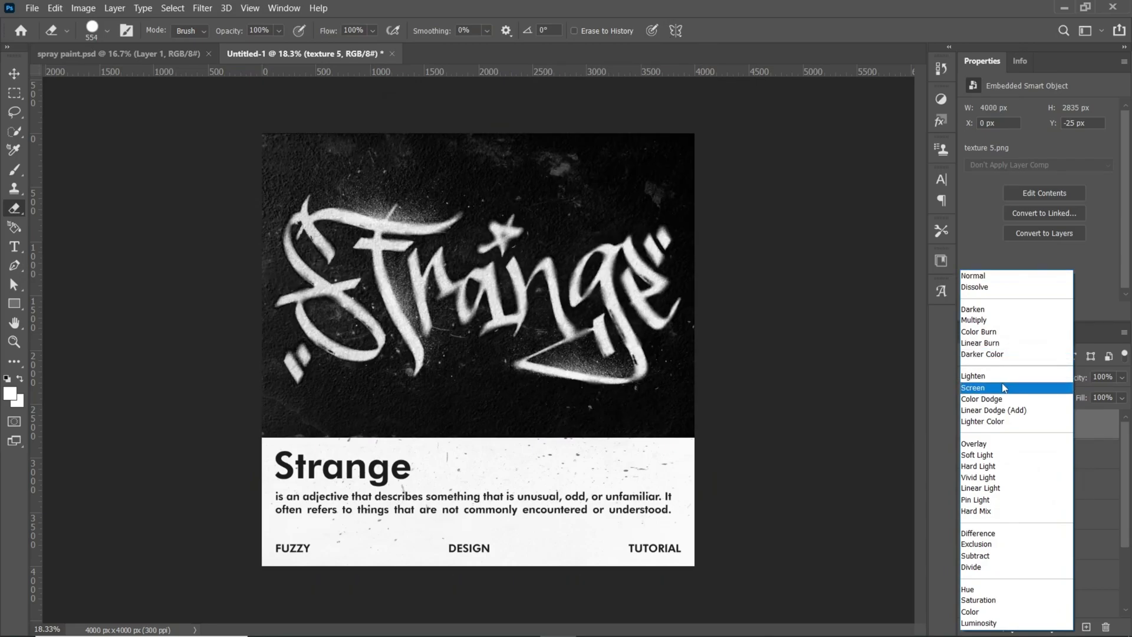
click(1004, 387)
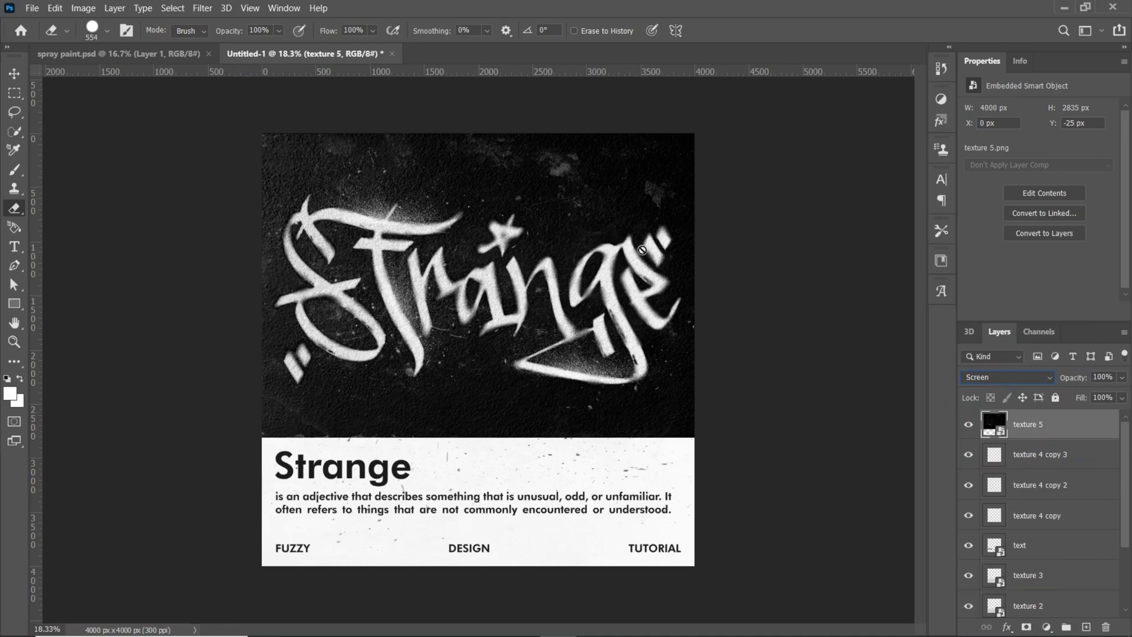
scroll(1047, 519, down, 3)
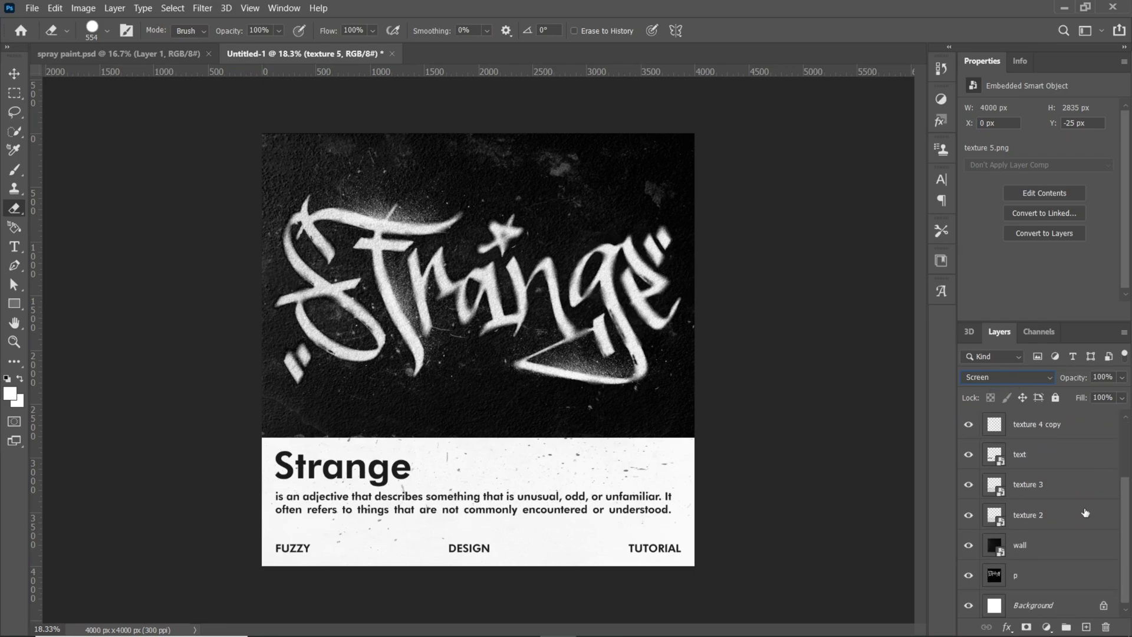
Select every layer in the stack for merging into Layer 1
click(1054, 570)
scroll(1053, 502, up, 3)
shift+click(1056, 427)
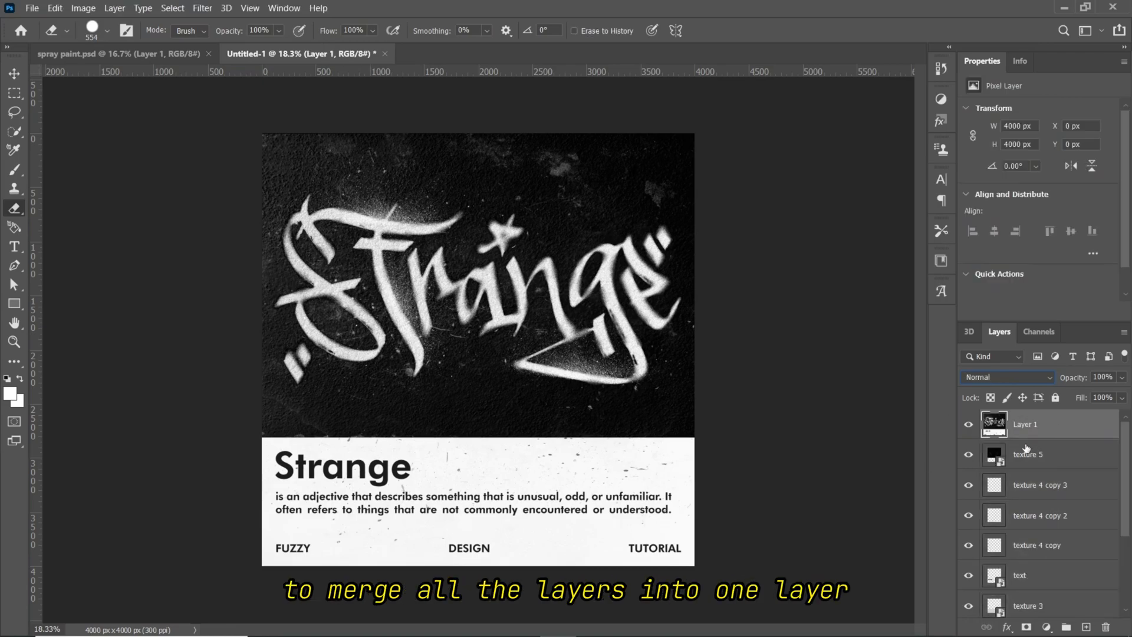
Set up the Add Noise filter with a 20% amount
click(202, 8)
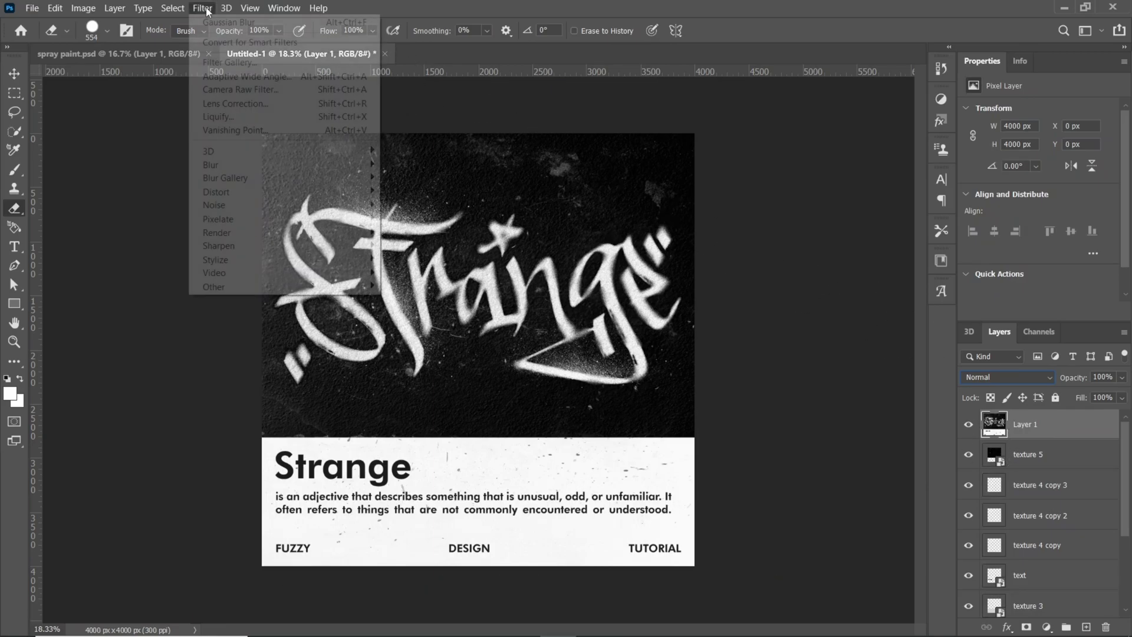
mouse_move(214, 204)
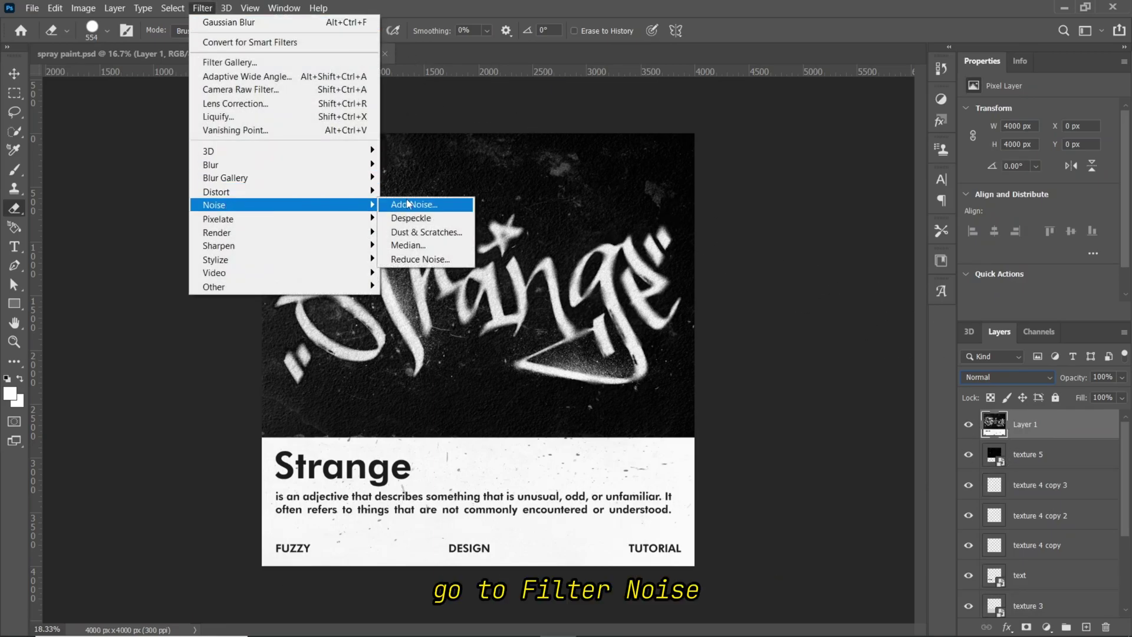
click(448, 206)
click(518, 298)
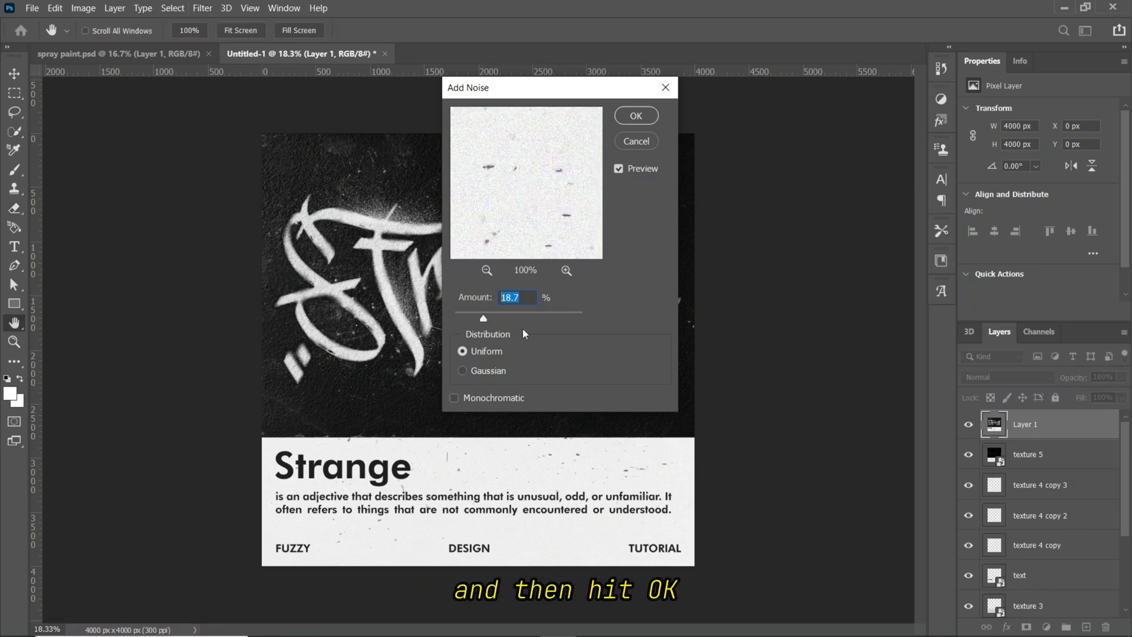
text(20)
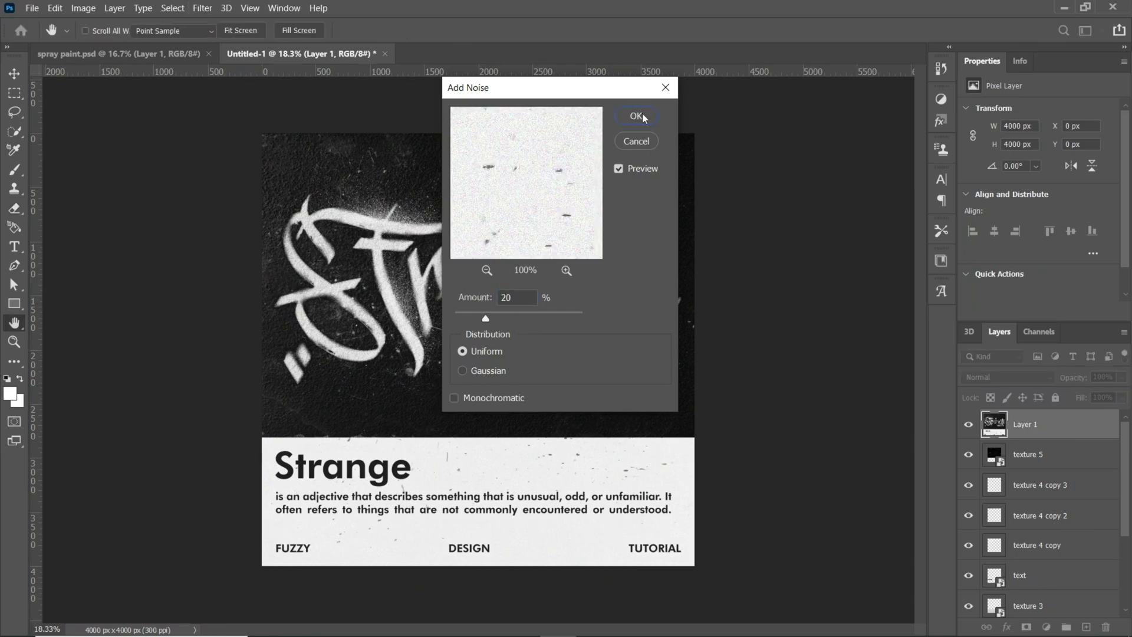